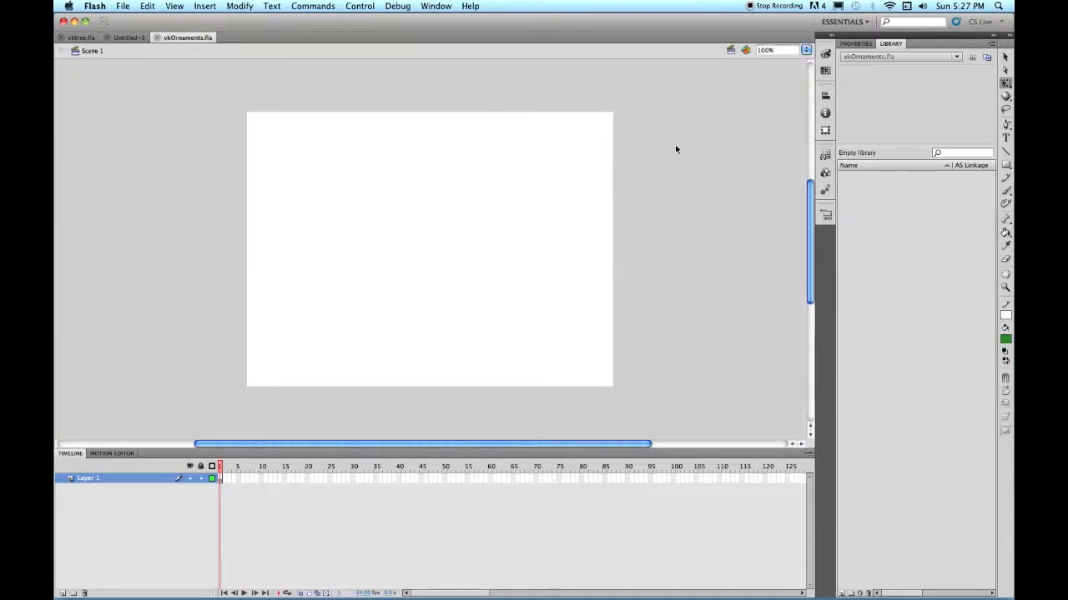
- Draw a red-filled circle about 170 px in diameter near the centre of the stage with the Oval tool
left_click(856, 43)
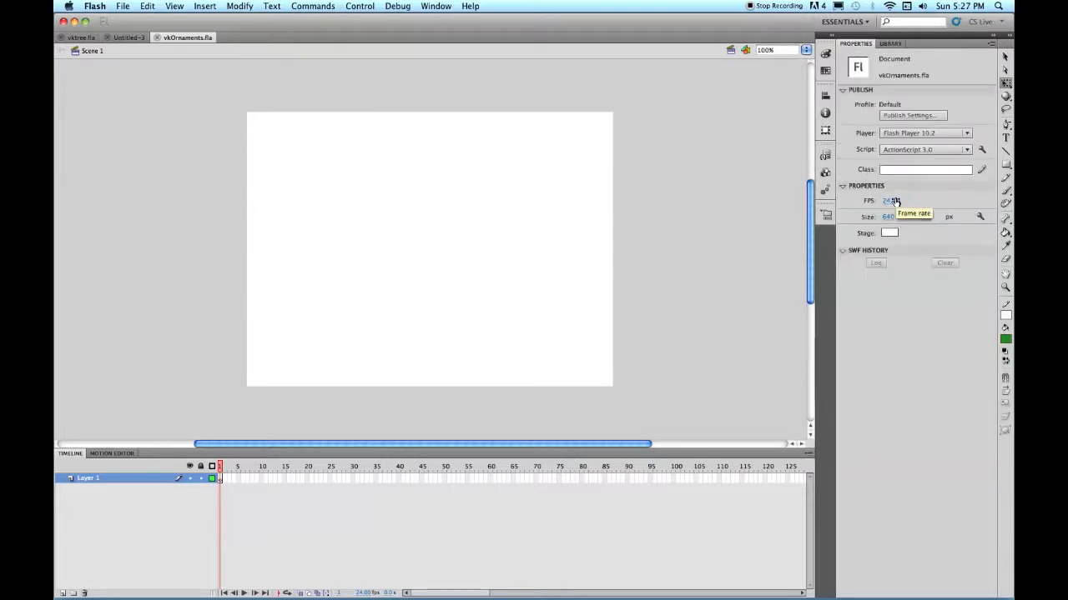
left_click(1007, 340)
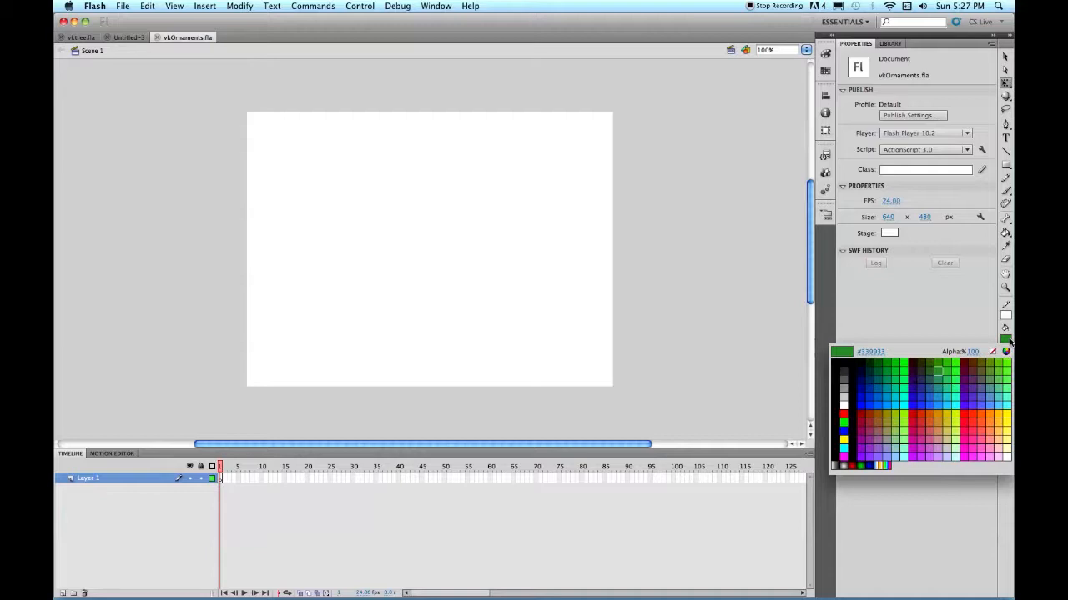
left_click(969, 410)
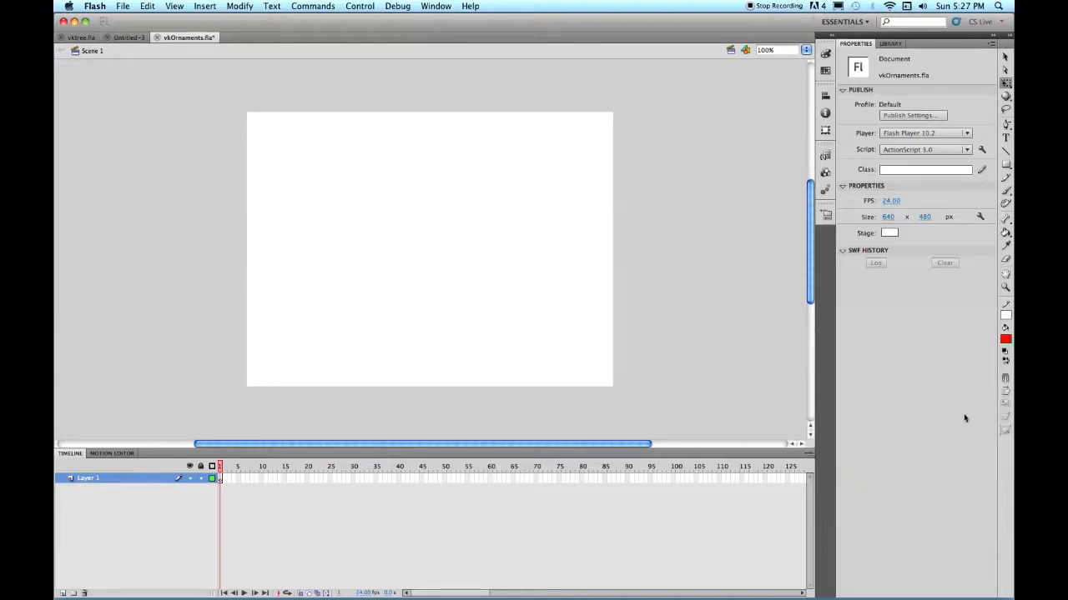
left_click(1006, 165)
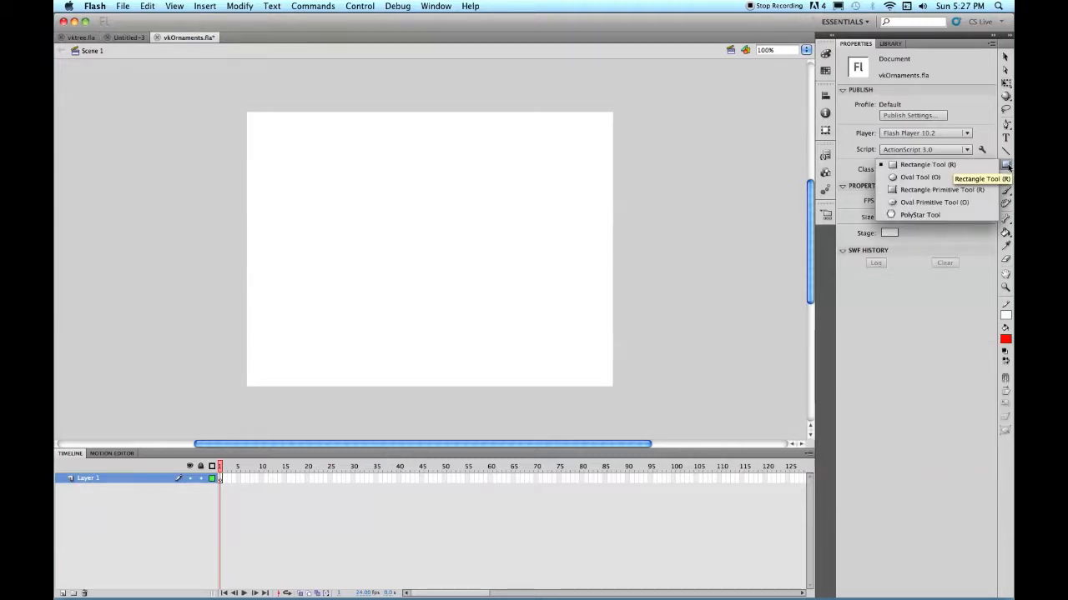
left_click(893, 177)
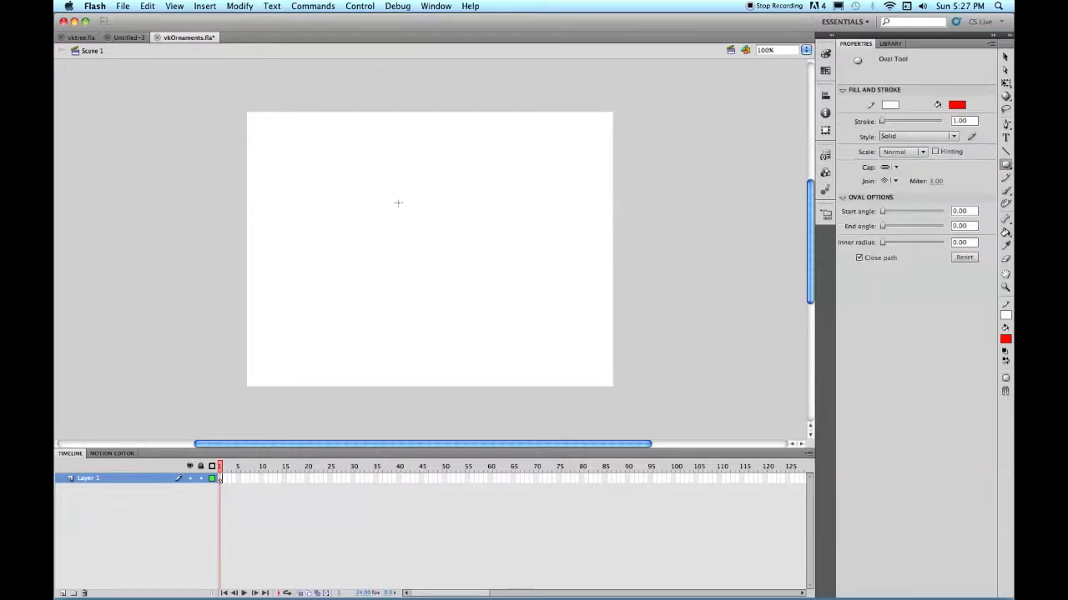
left_click_drag(379, 193, 471, 287)
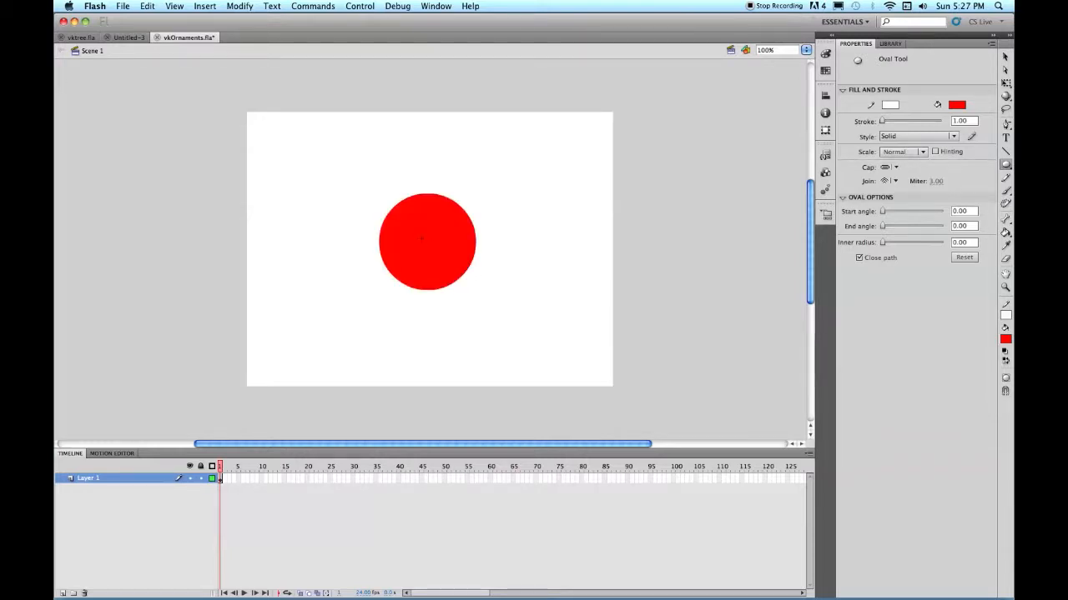
- Delete the white outline around the red circle, keeping only its fill
left_click(1005, 56)
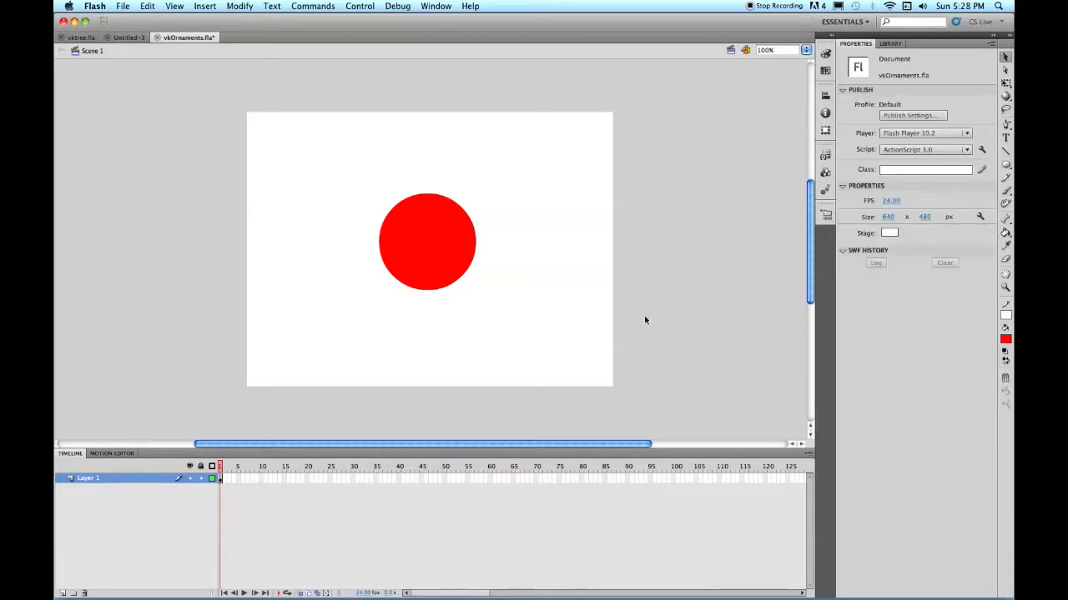
left_click(458, 282)
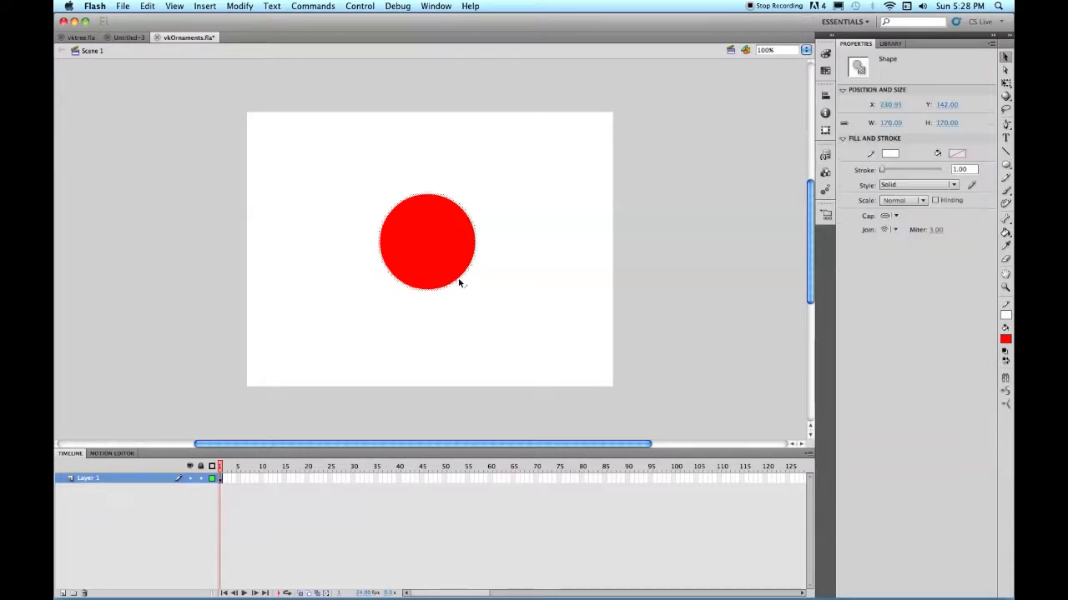
left_click(459, 282)
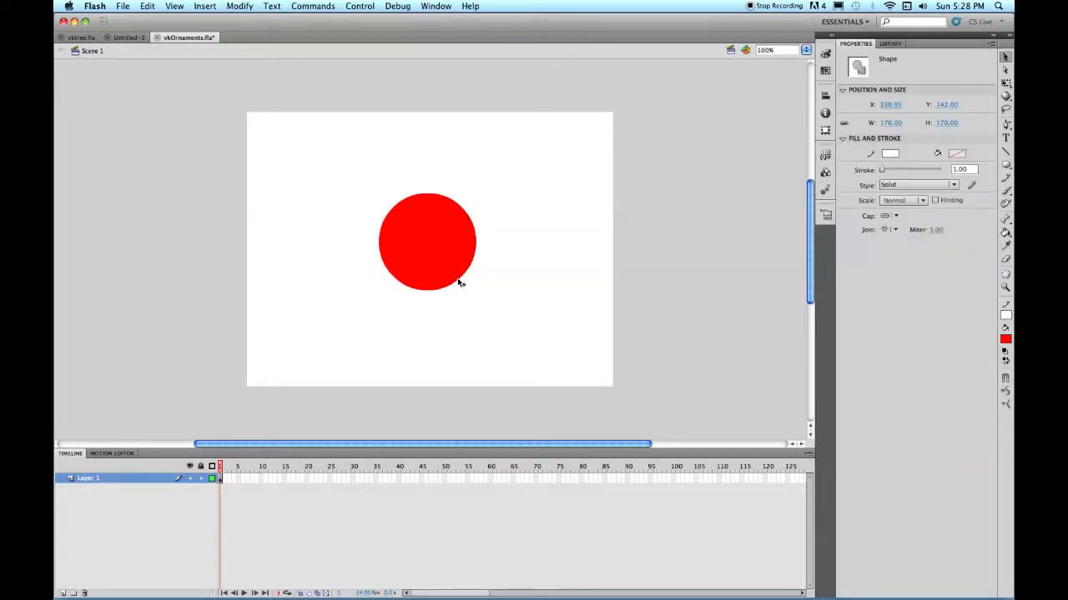
- Convert the circle into a graphic symbol named Ornament with its registration point at the centre
left_click(441, 261)
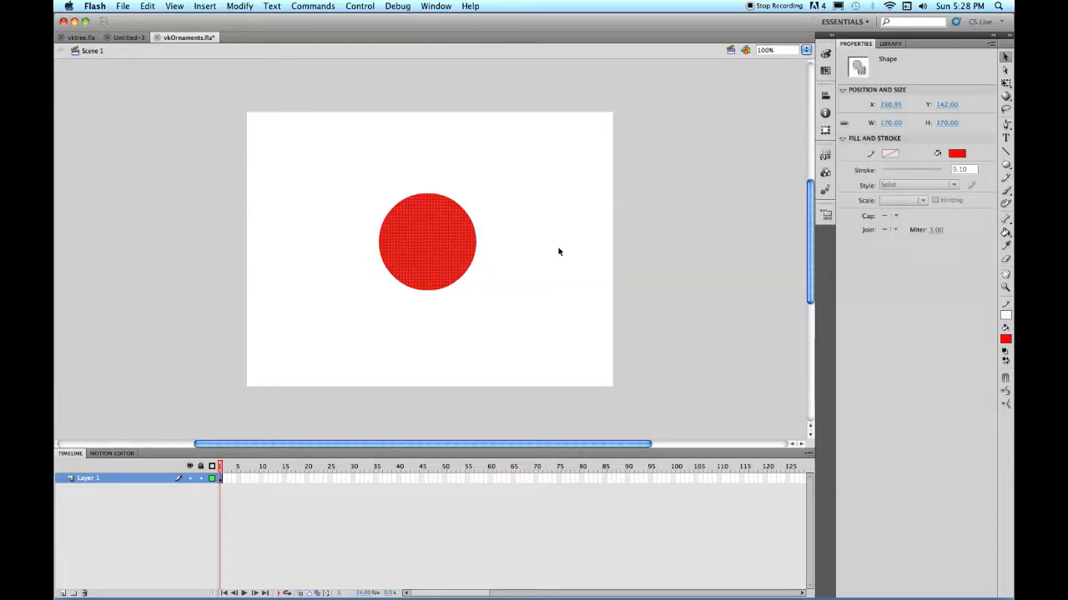
key("F8")
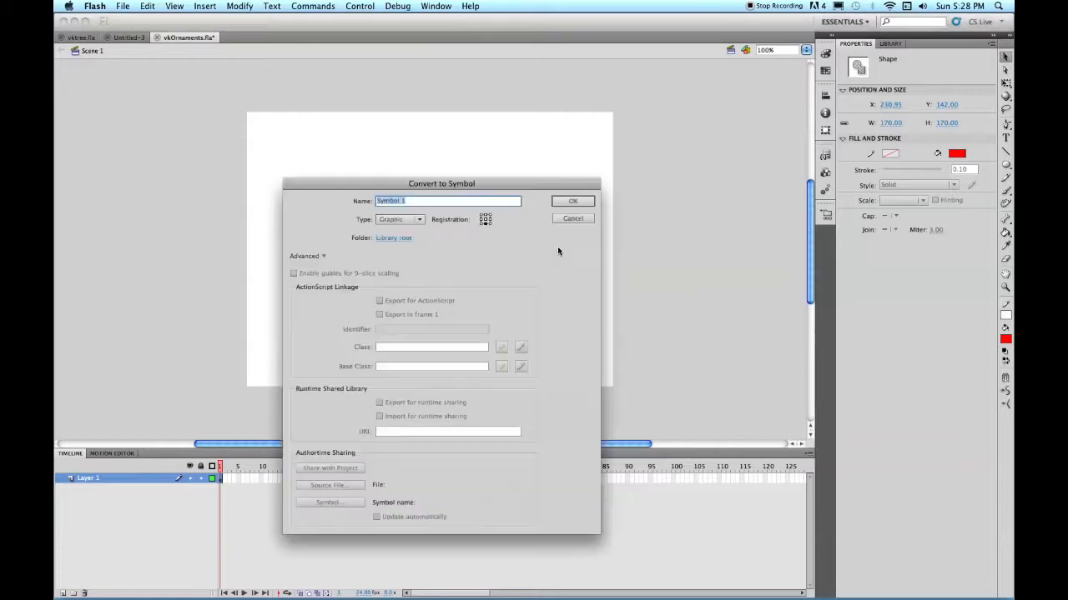
left_click(486, 223)
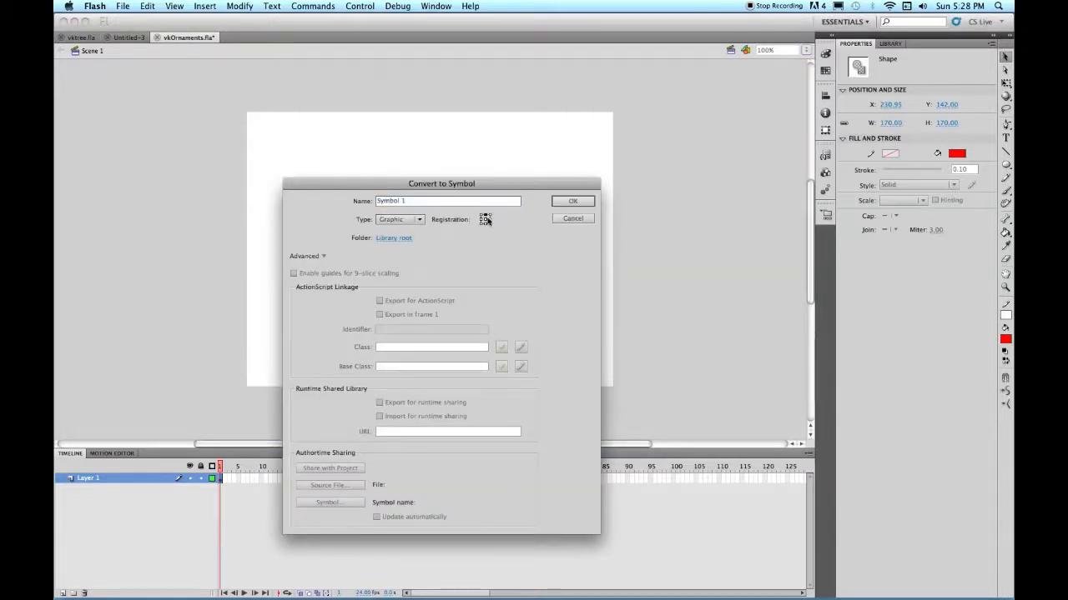
left_click_drag(407, 201, 358, 200)
type("Ornament")
left_click(572, 201)
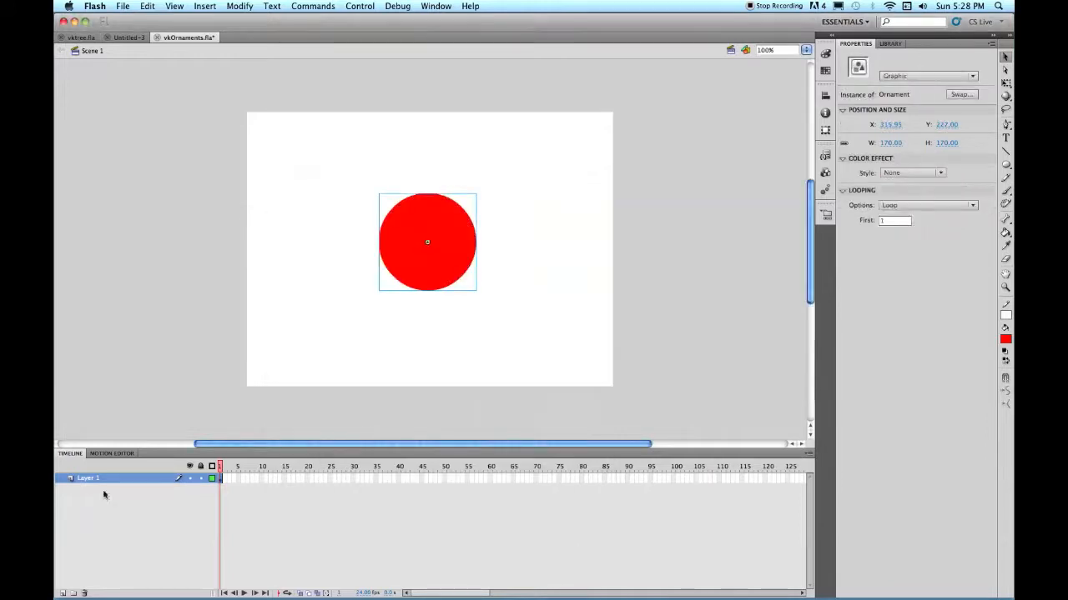
- Open the Ornament symbol for editing and add a new layer above the circle's layer
left_click(221, 480)
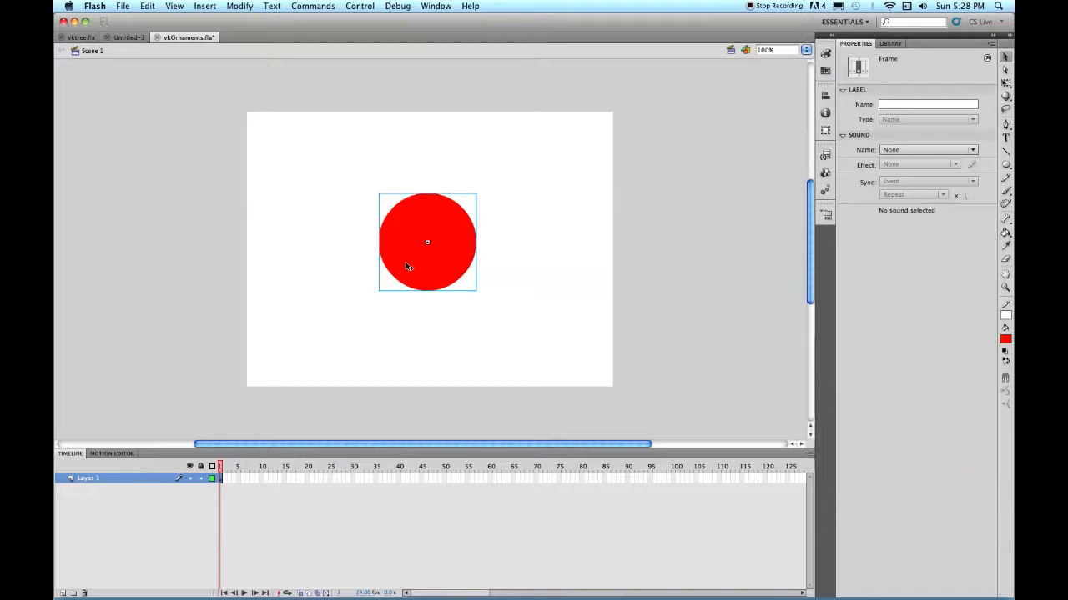
double_click(411, 261)
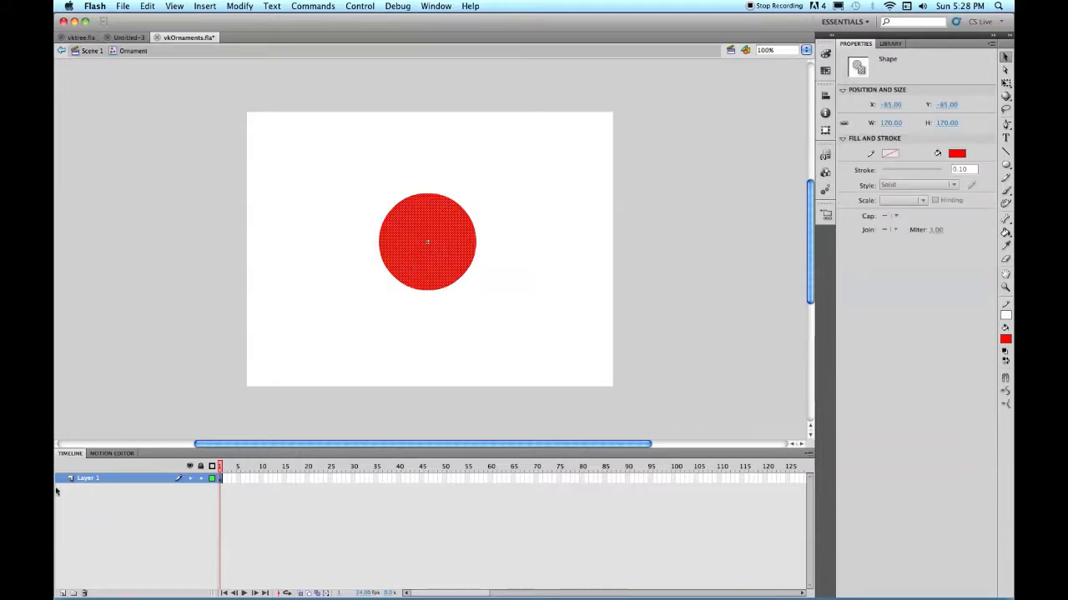
left_click(110, 478)
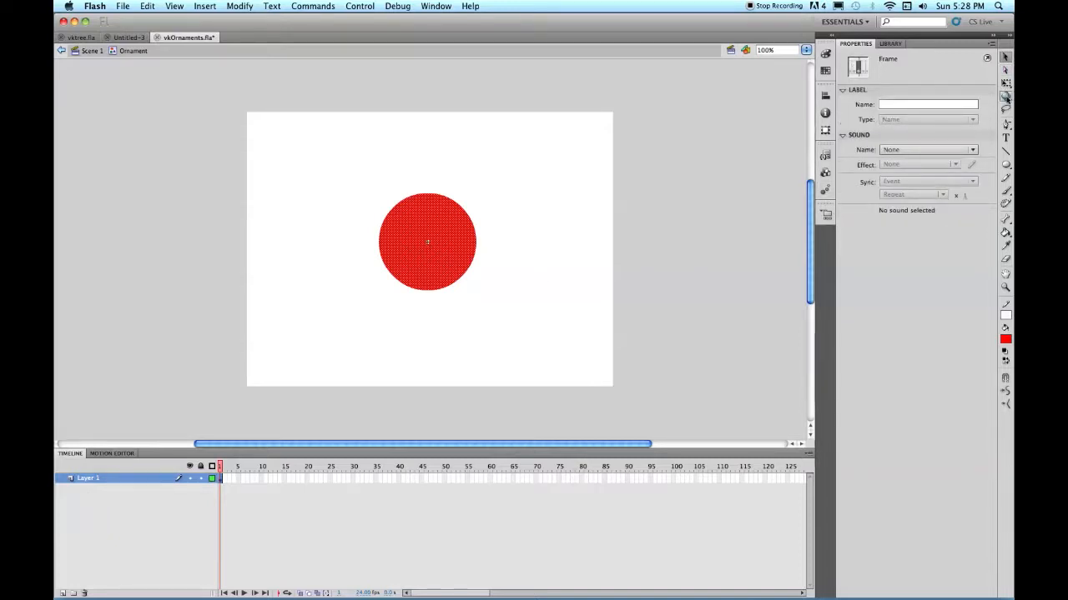
left_click(63, 594)
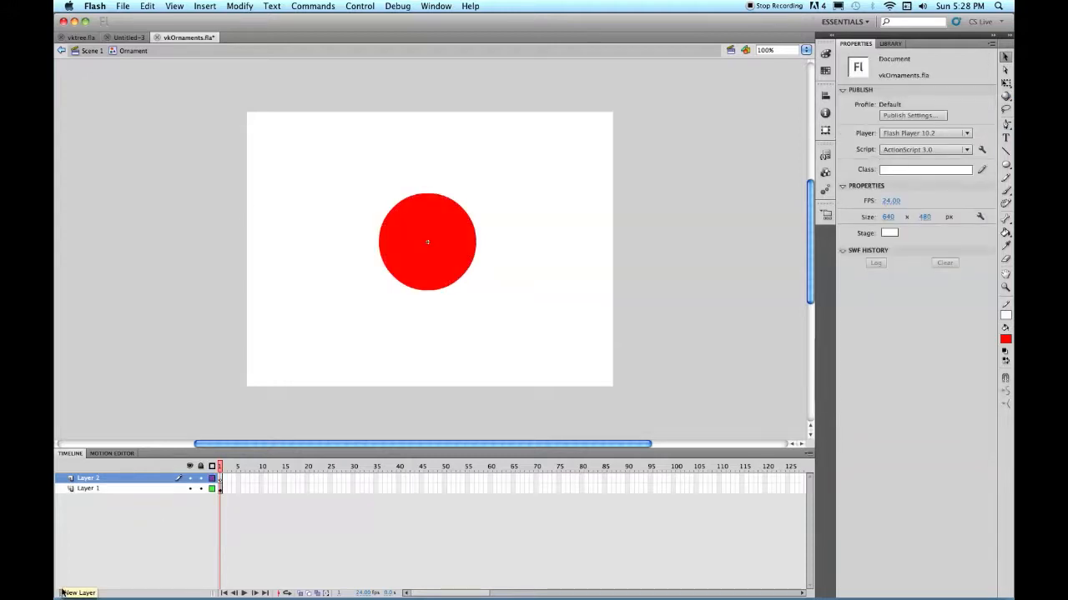
- Rename the circle's layer as ball and lock it
double_click(90, 489)
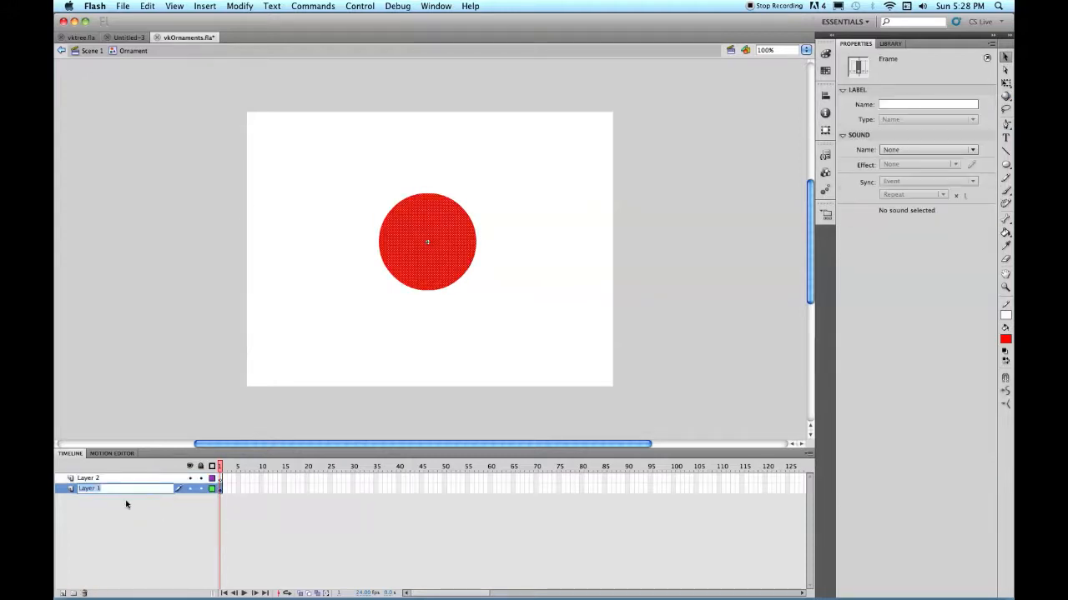
type("ball")
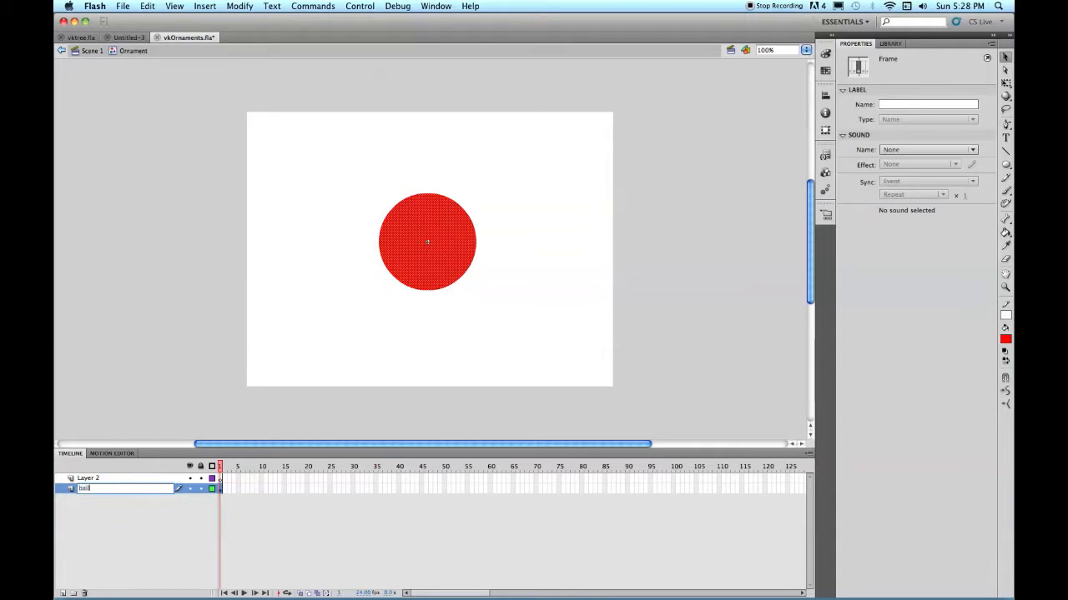
key("Return")
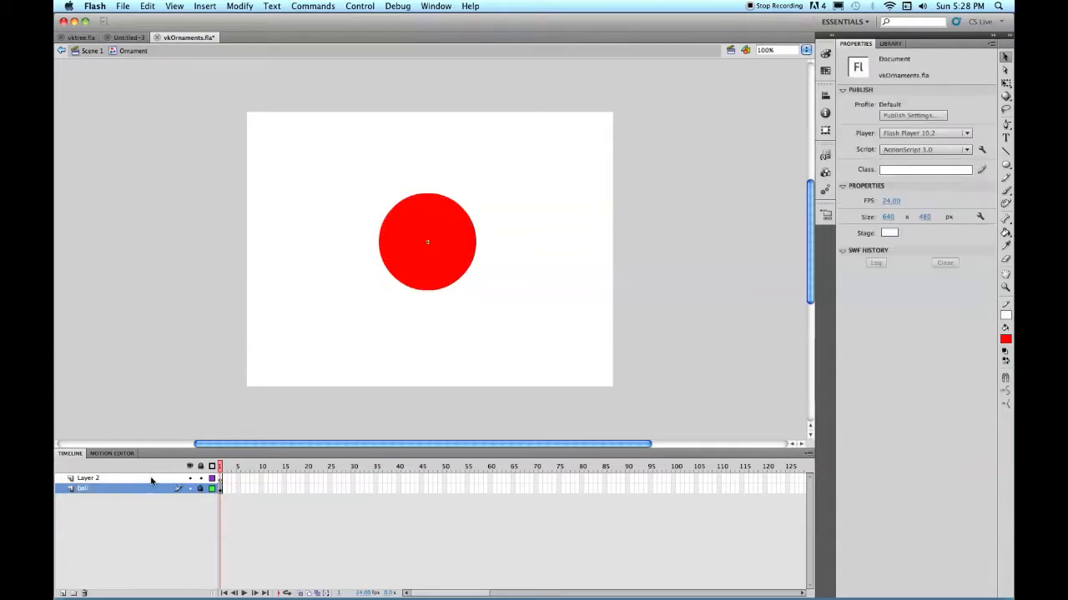
- Rename Layer 2 as Hanger and move it below the ball layer
left_click(137, 478)
double_click(88, 478)
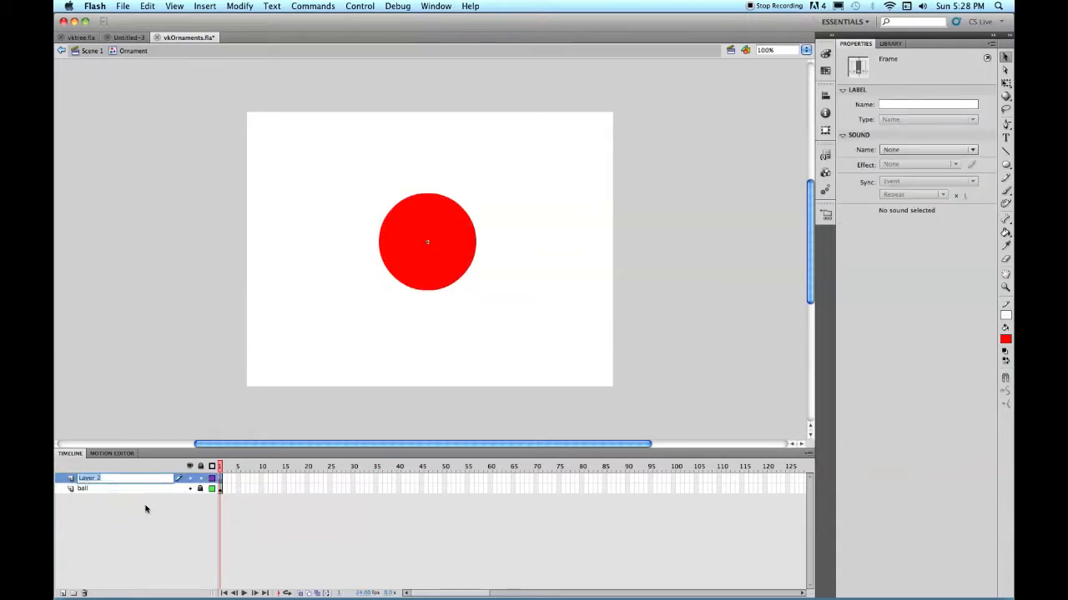
type("Hanger")
left_click(130, 504)
left_click_drag(78, 479, 78, 490)
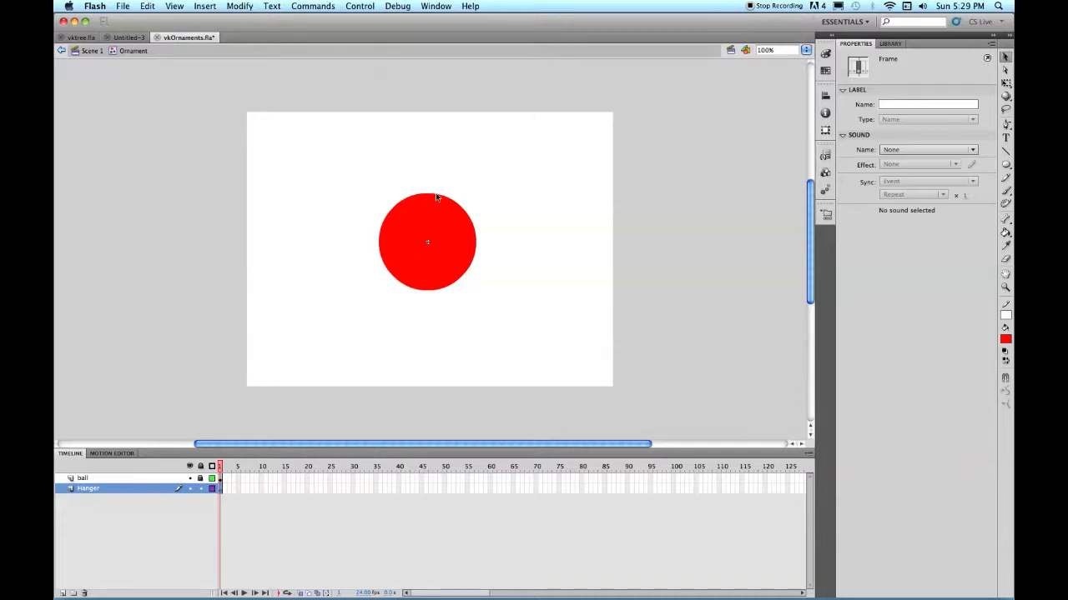
- Draw a small red rectangle on the Hanger layer, overlapping the top of the ball, and show the rulers
left_click(1006, 166)
left_click(924, 162)
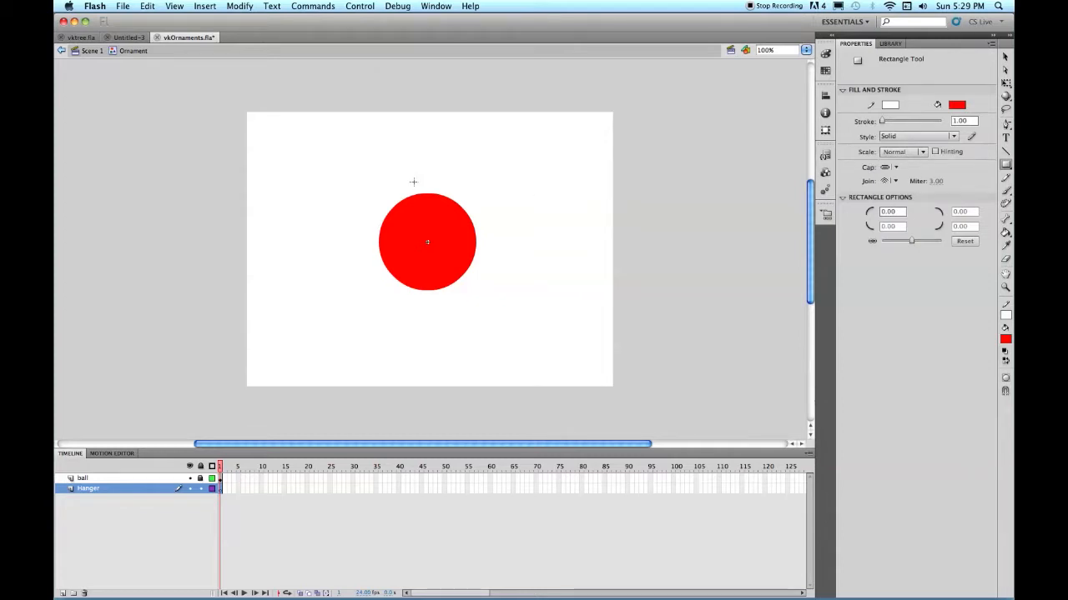
left_click_drag(413, 182, 432, 198)
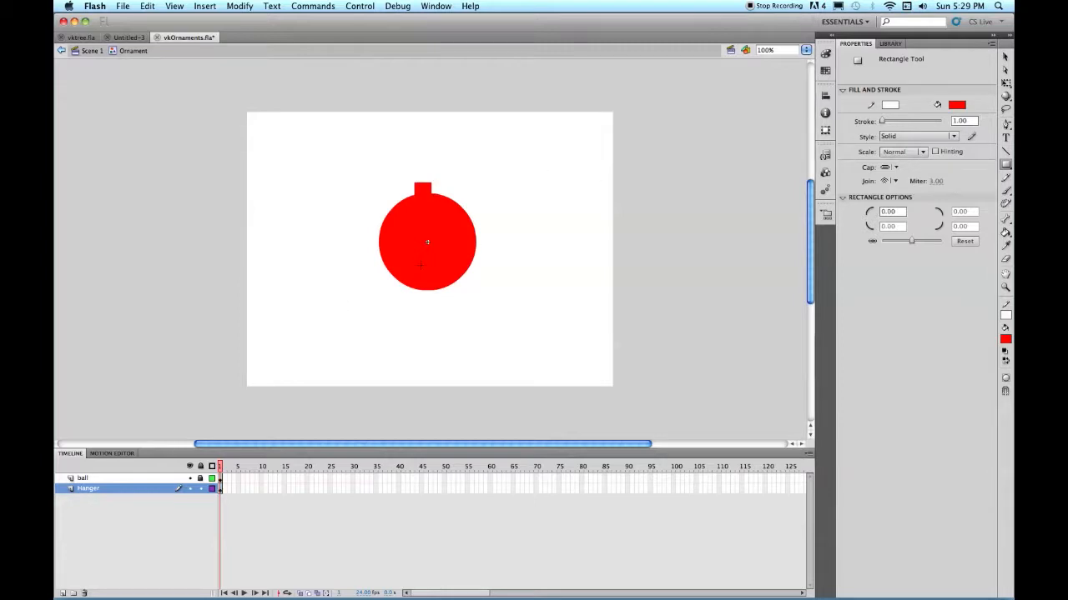
left_click(175, 7)
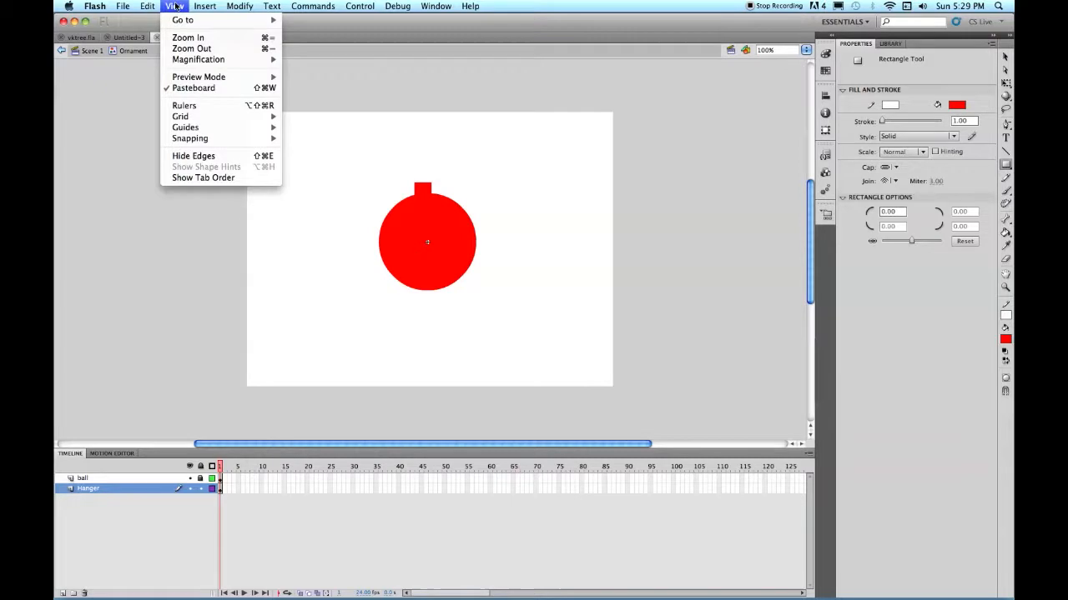
left_click(190, 107)
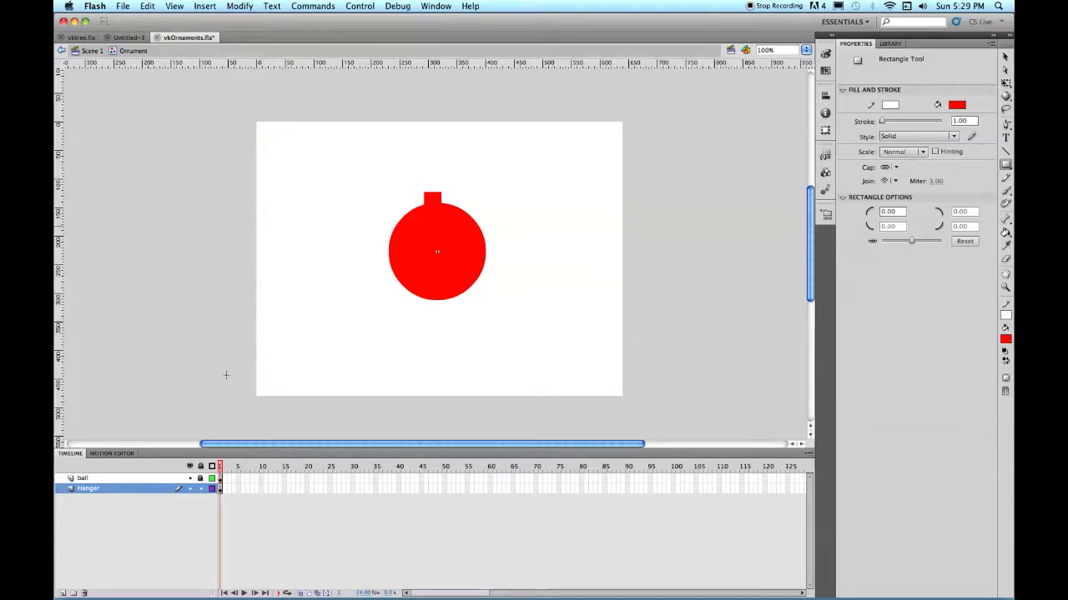
- Unlock the ball layer, align the ball and hanger rectangle to their horizontal centre relative to the stage, and relock the ball layer
left_click(201, 478)
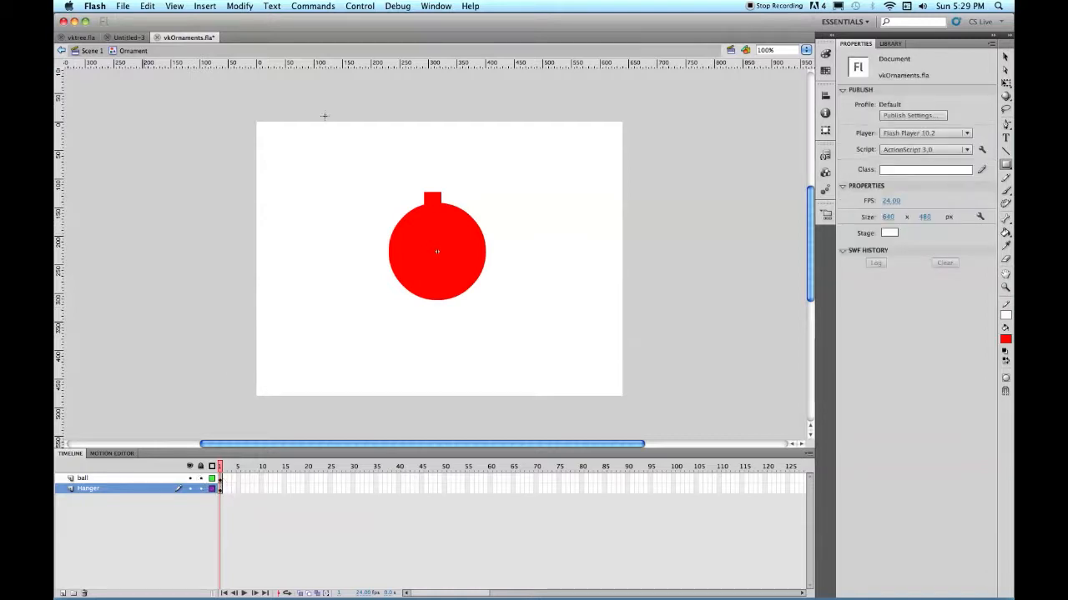
left_click(1005, 57)
left_click_drag(354, 153, 551, 399)
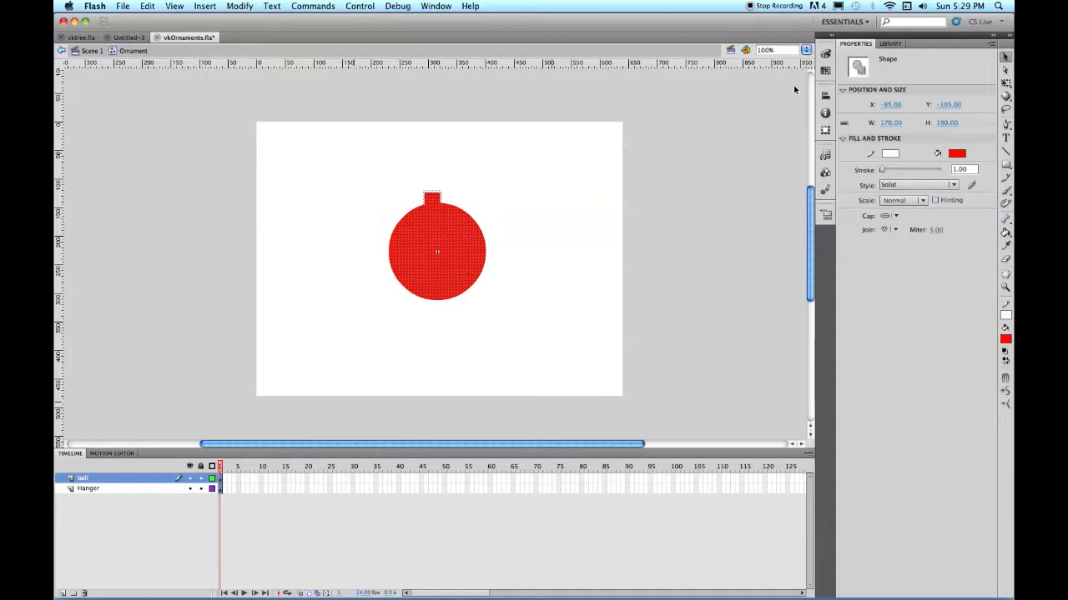
left_click(825, 95)
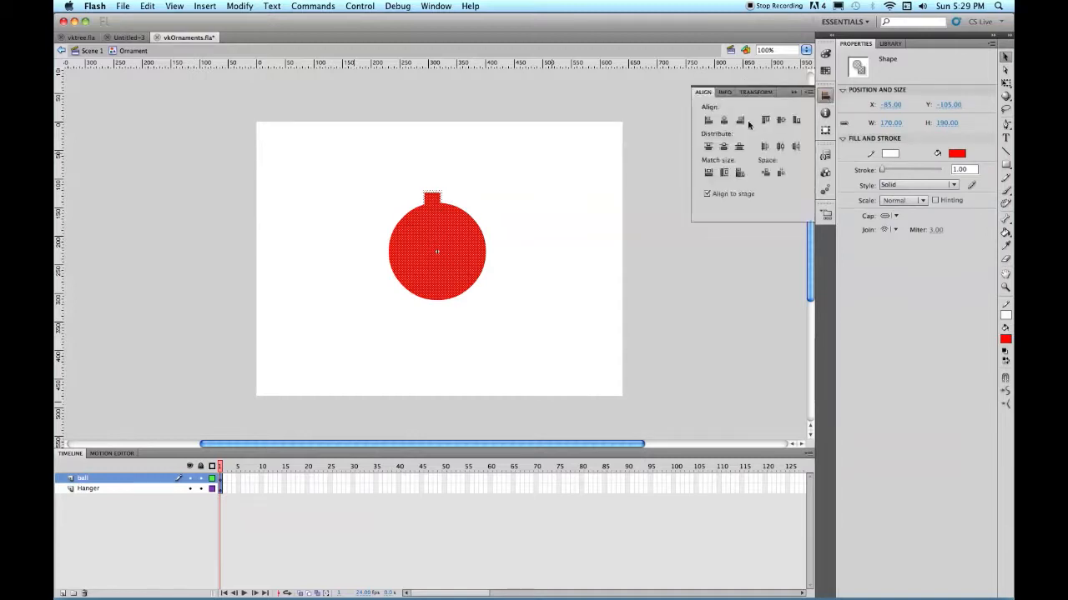
left_click(724, 122)
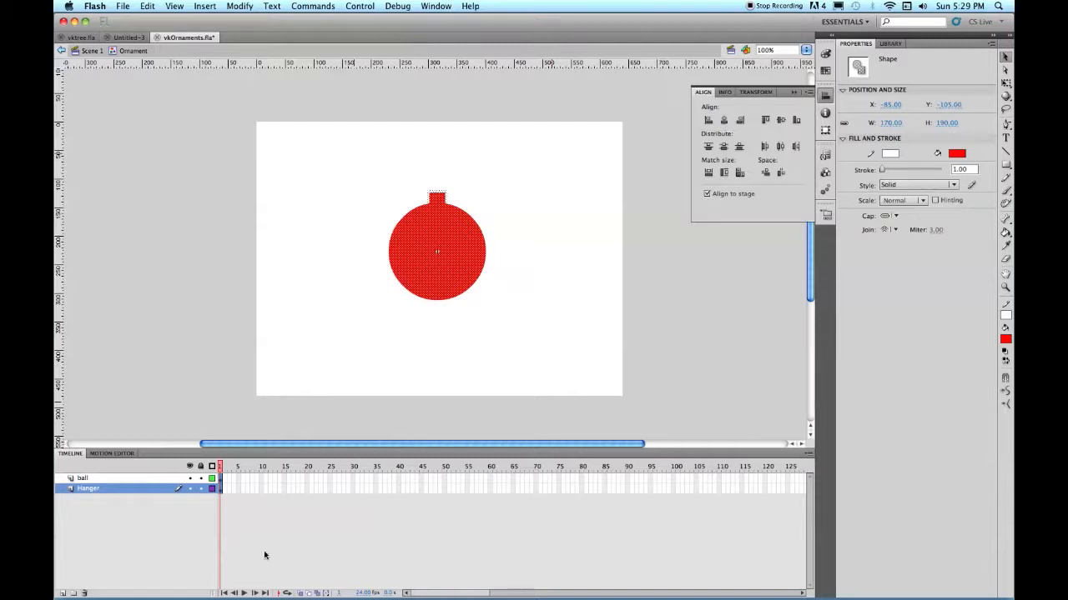
left_click(130, 531)
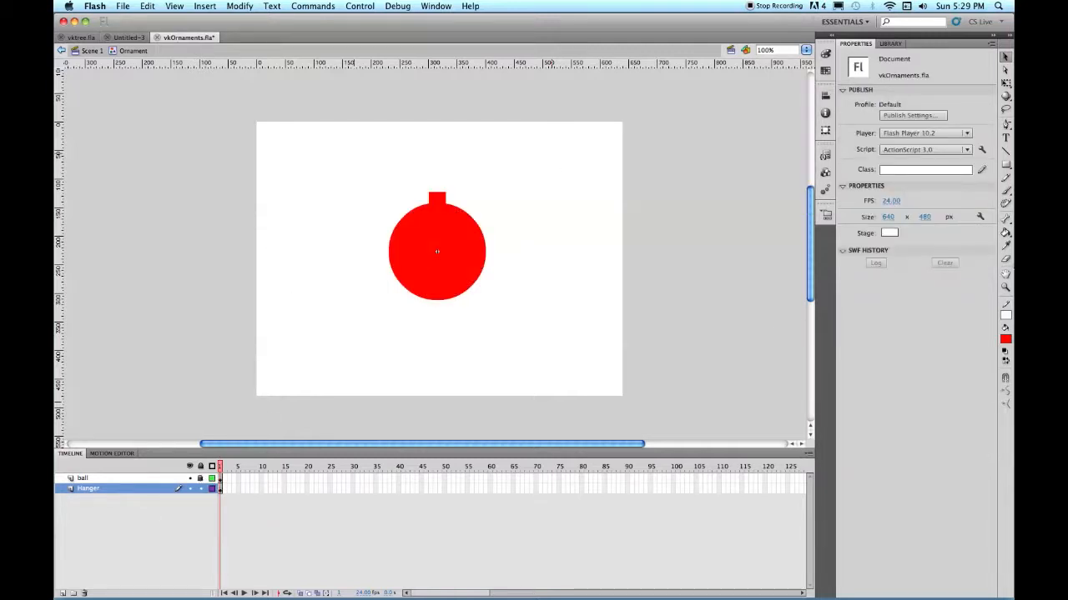
- Delete the white outline of the hanger rectangle and hide the ball layer
left_click(1005, 287)
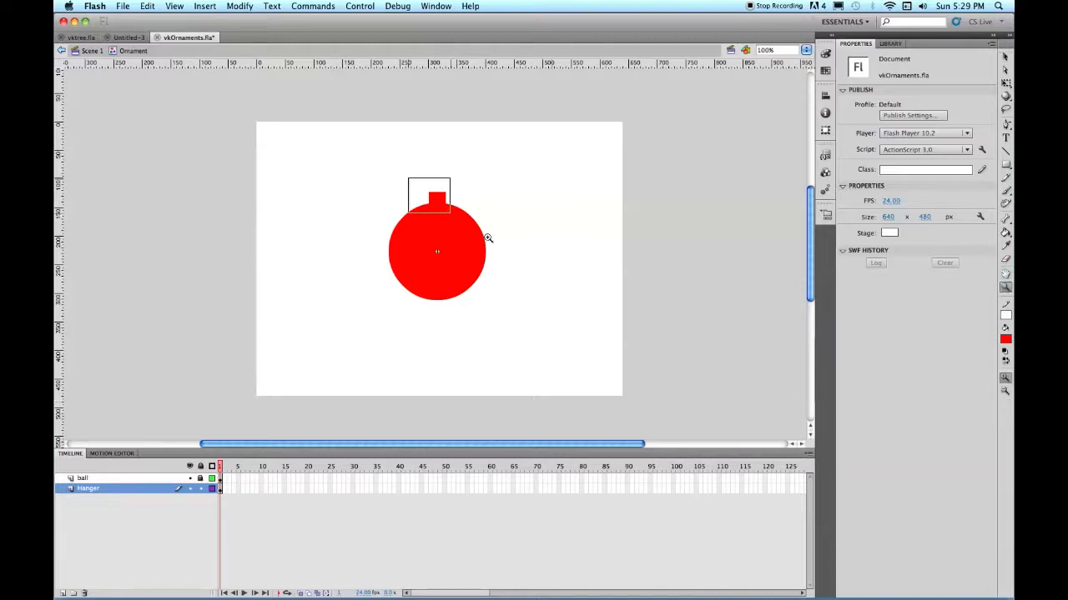
left_click_drag(412, 182, 525, 263)
left_click(1005, 57)
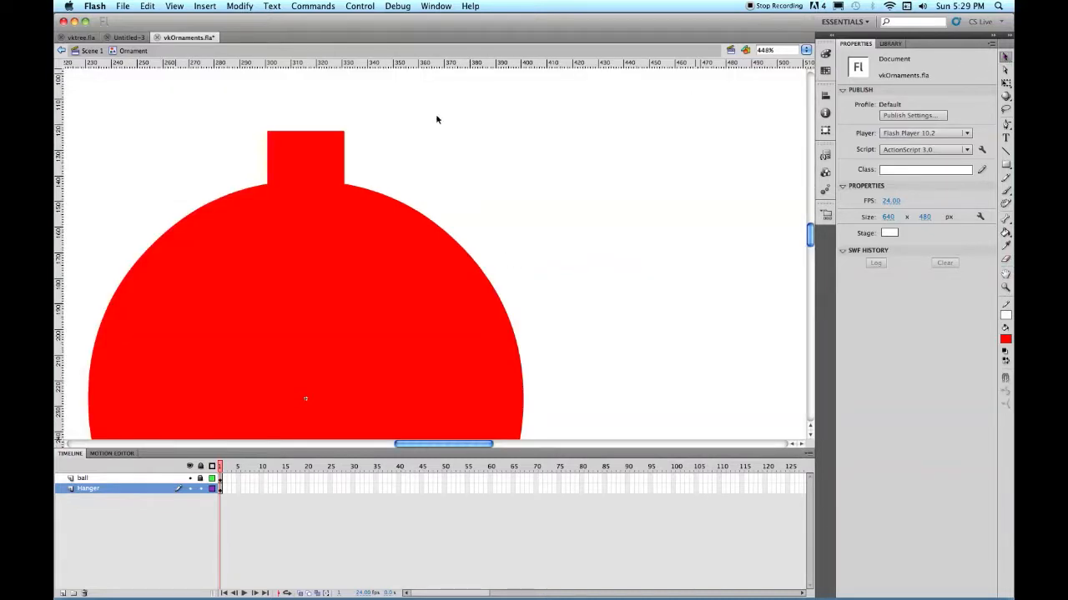
left_click(333, 133)
left_click(391, 128)
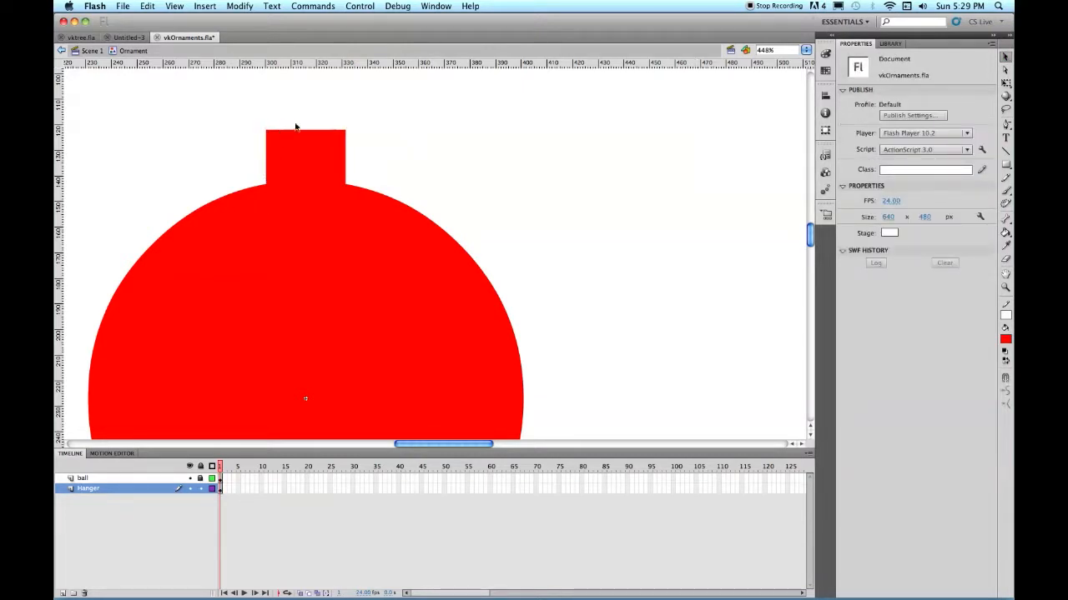
left_click(190, 480)
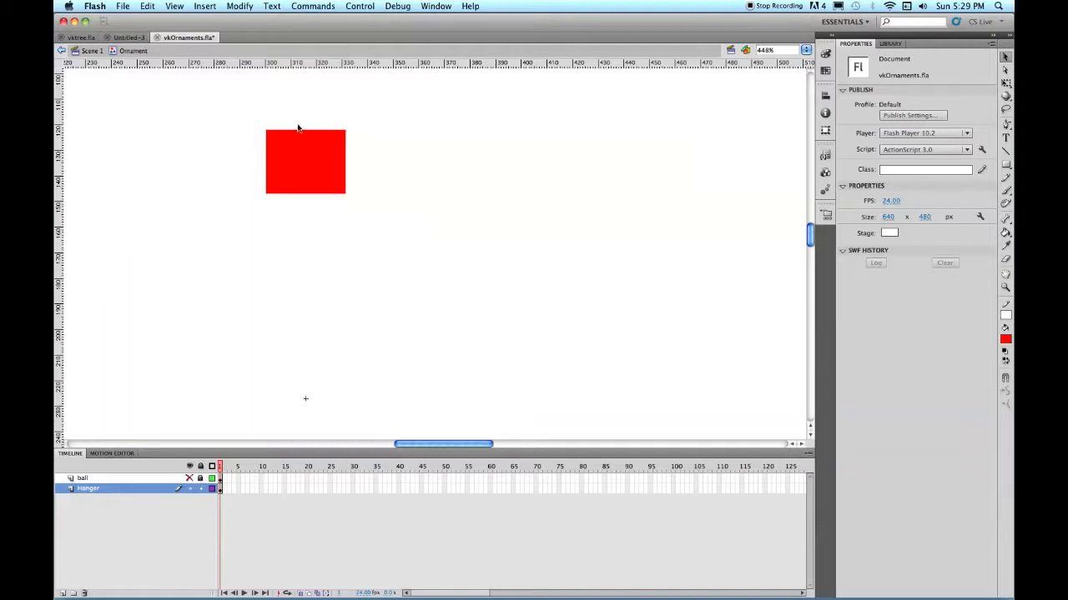
- Bend the hanger rectangle's upper and lower edges upward into shallow arcs
left_click_drag(302, 133, 302, 122)
left_click_drag(305, 194, 306, 191)
- Fill the hanger shape with a gradient and set the gradient type to linear
left_click(306, 159)
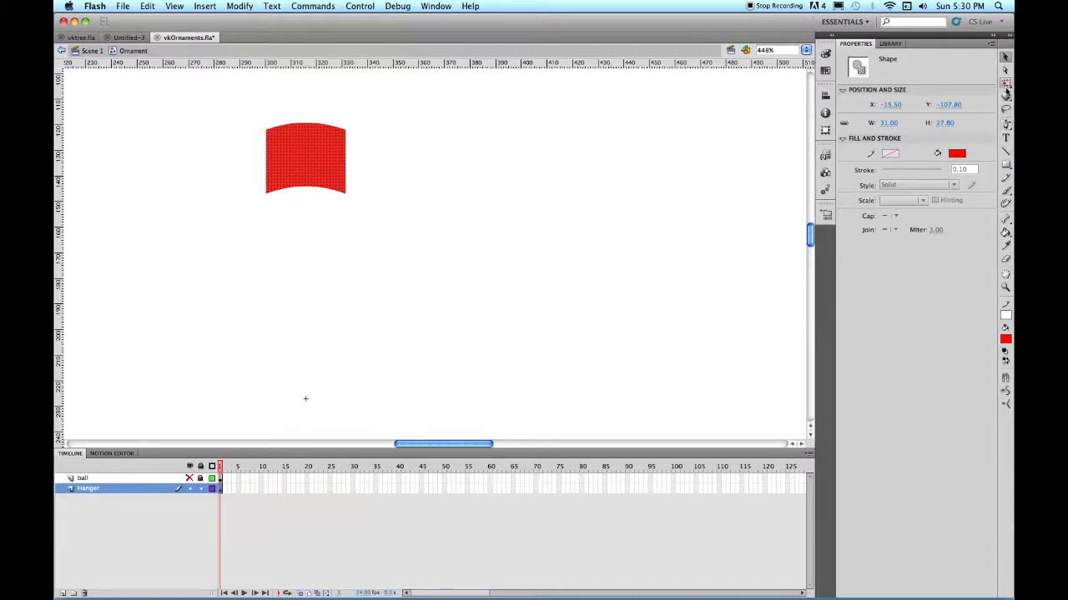
left_click(1004, 340)
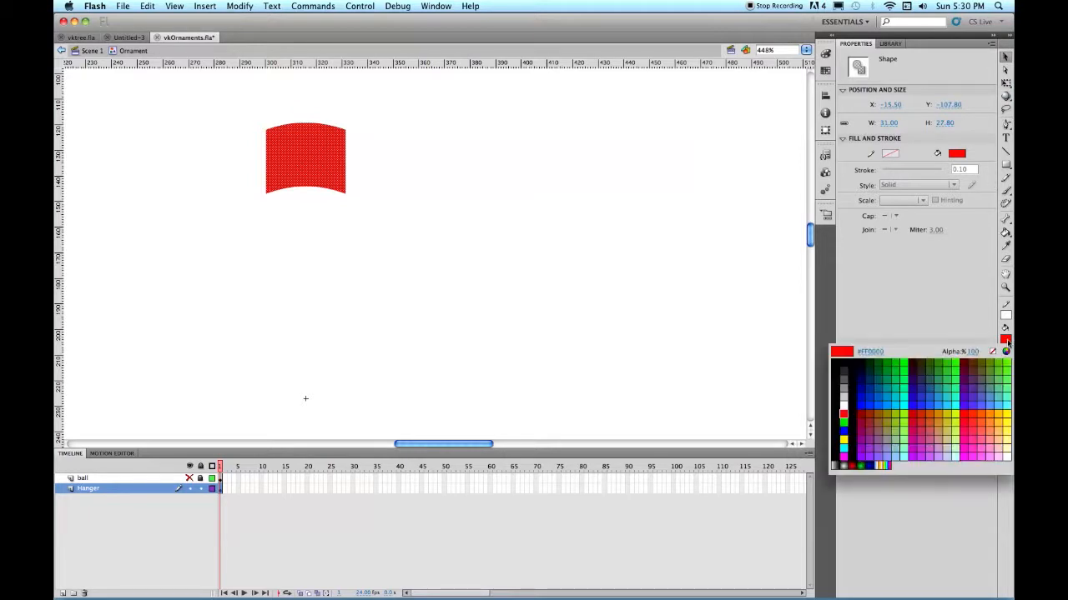
left_click(859, 463)
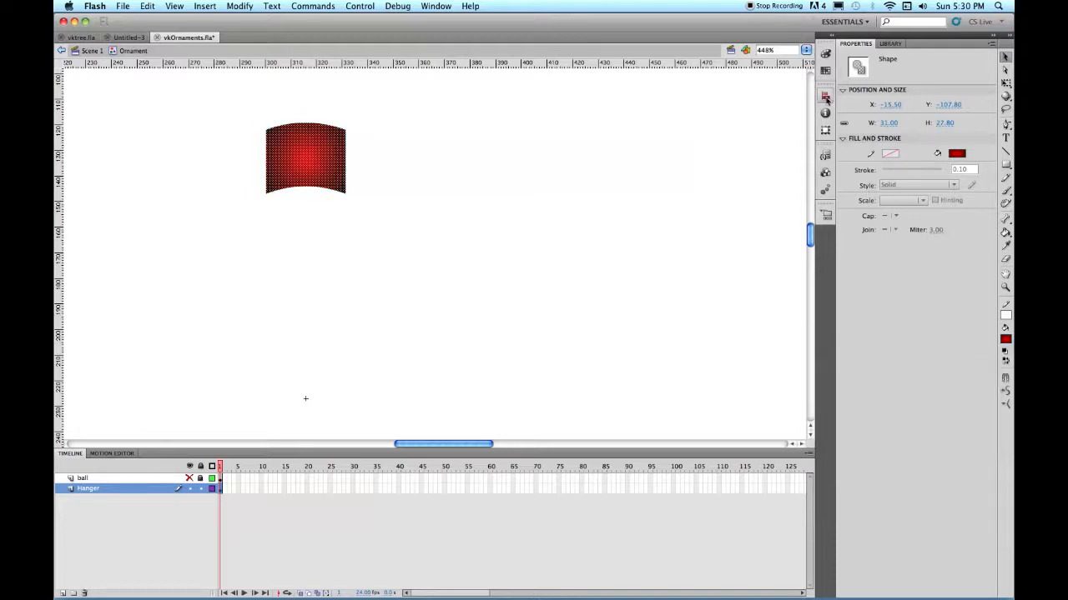
left_click(825, 54)
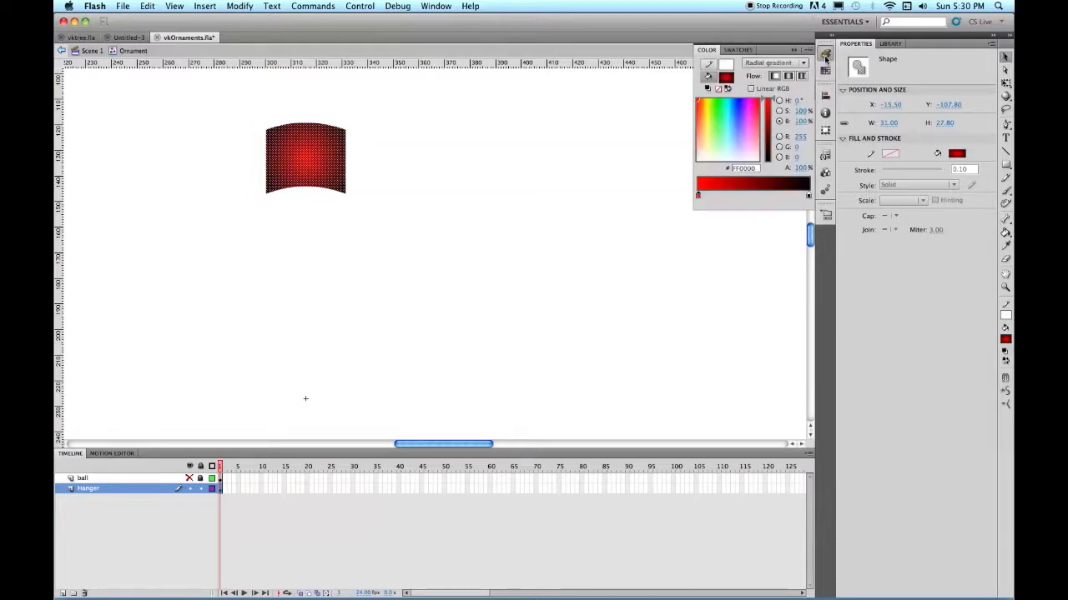
left_click(802, 64)
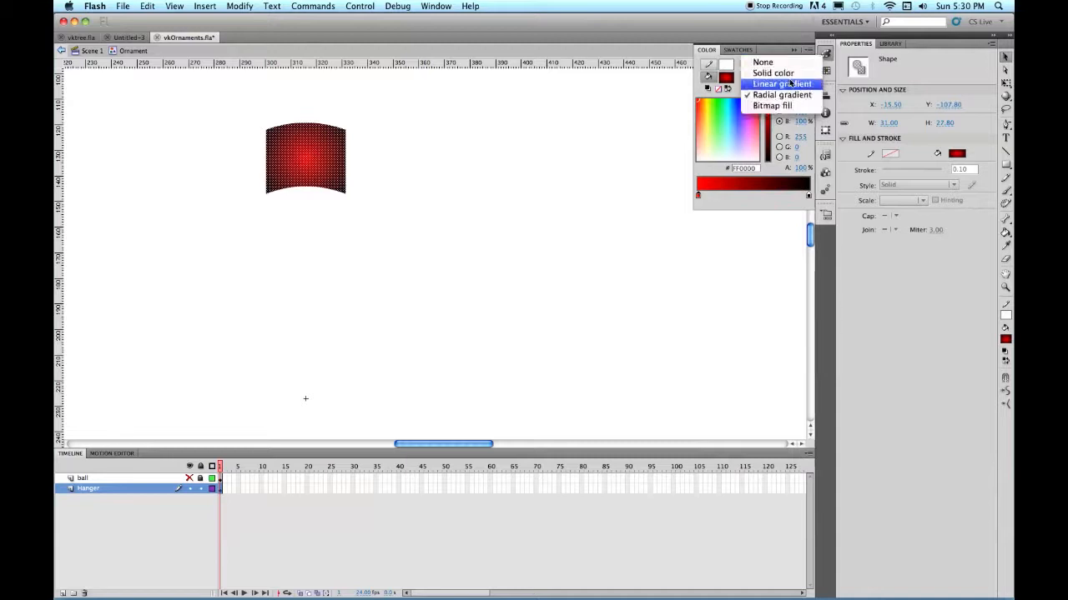
left_click(784, 84)
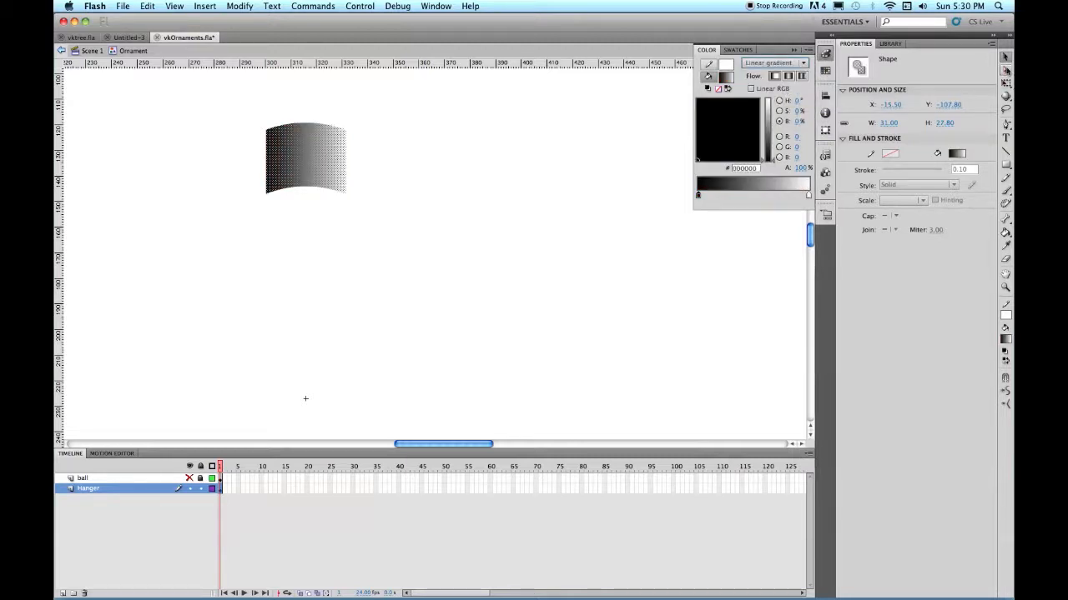
- Set the start colour of the hanger's linear gradient to #CC0000 and move its white stop to the middle of the ramp
left_click(1007, 84)
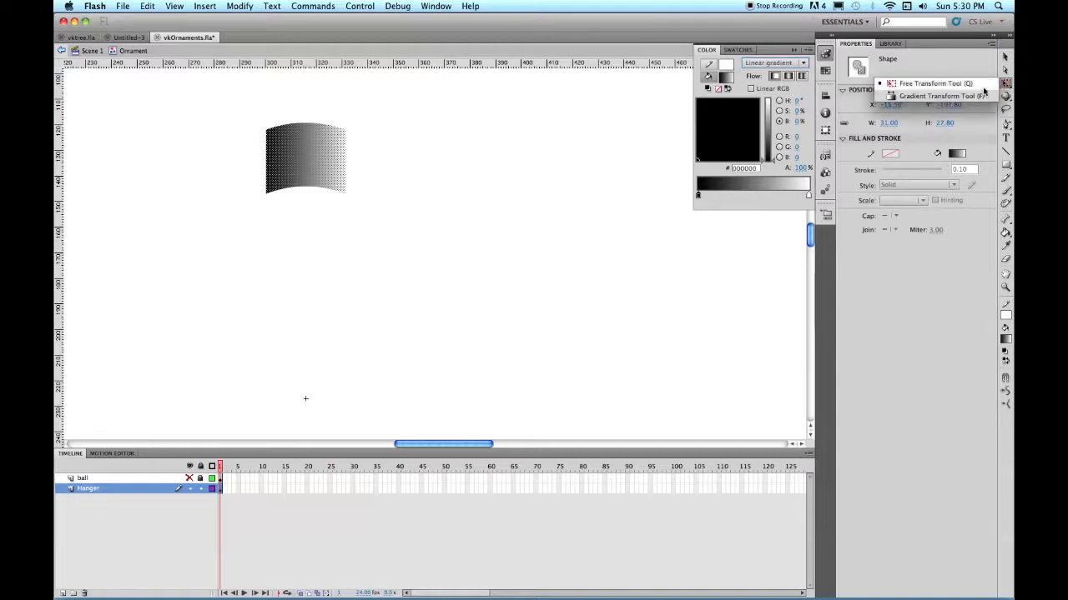
left_click(978, 96)
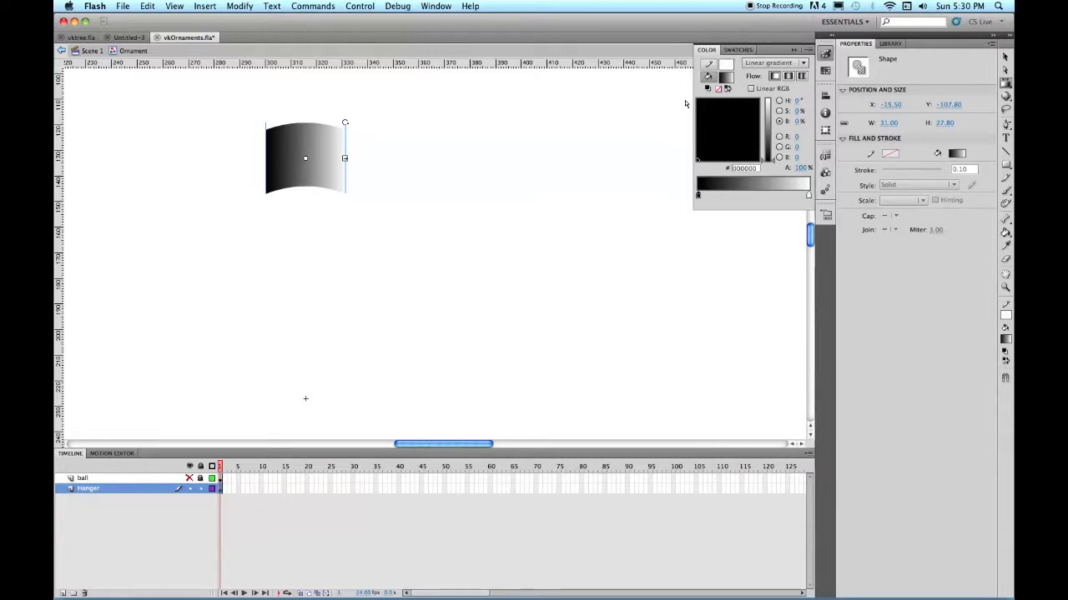
left_click(698, 197)
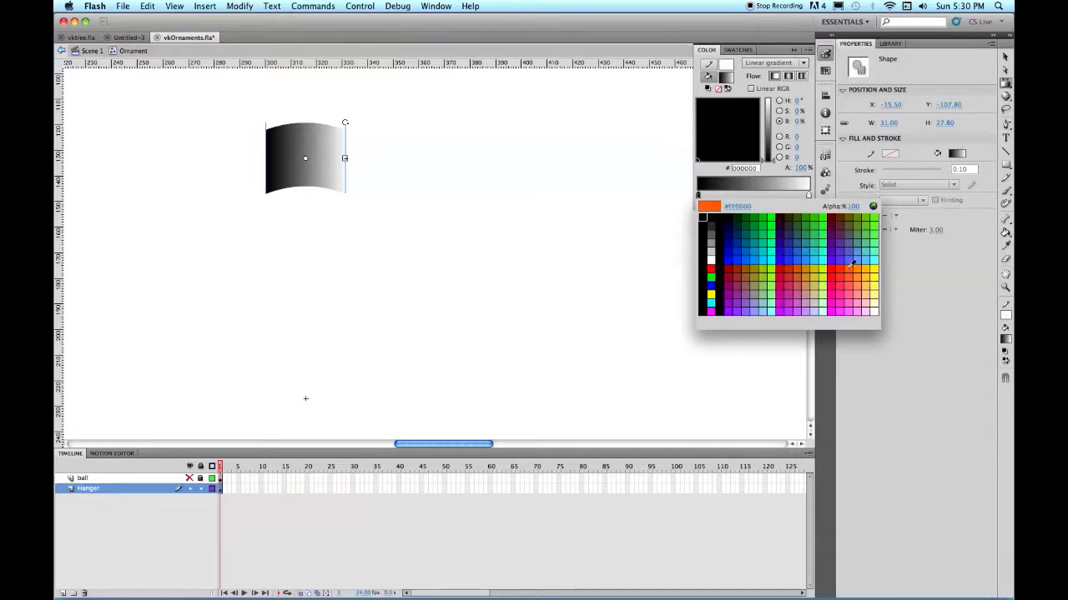
left_click(784, 265)
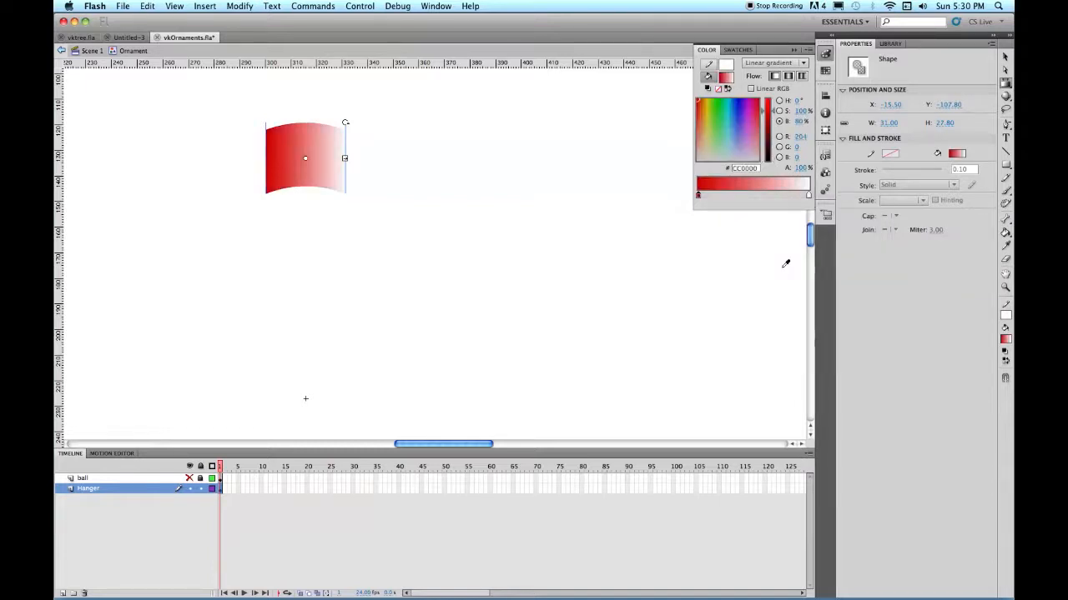
left_click_drag(807, 196, 752, 196)
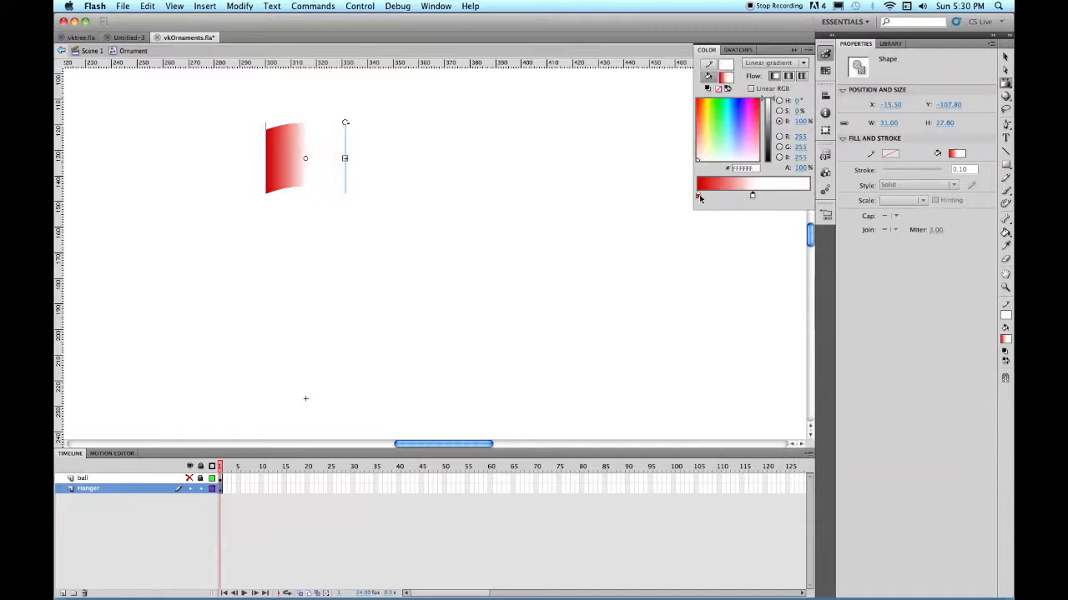
left_click(700, 197)
left_click(700, 197)
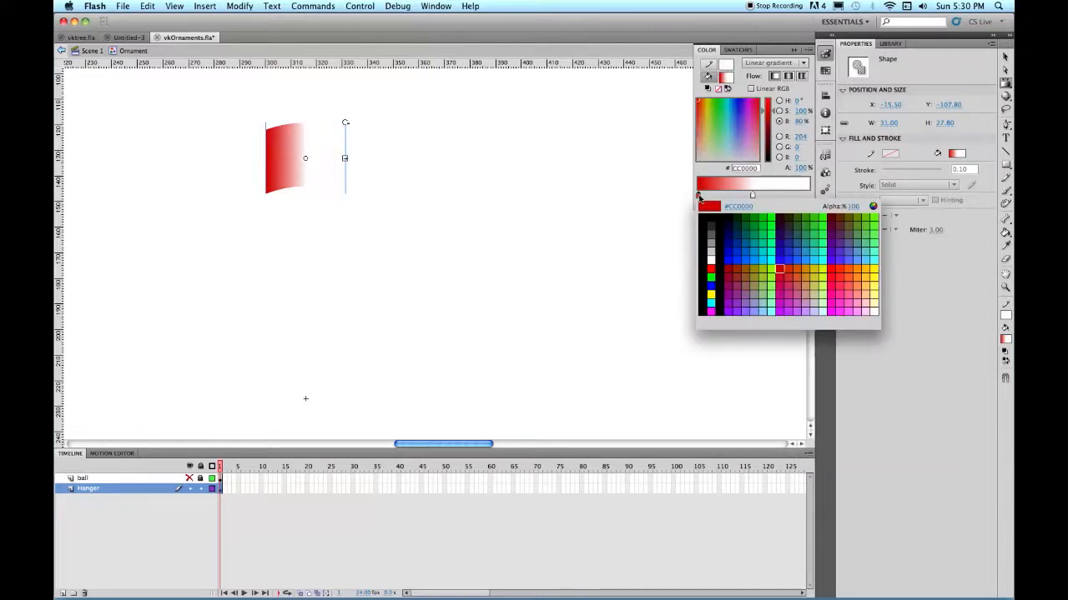
left_click(698, 196)
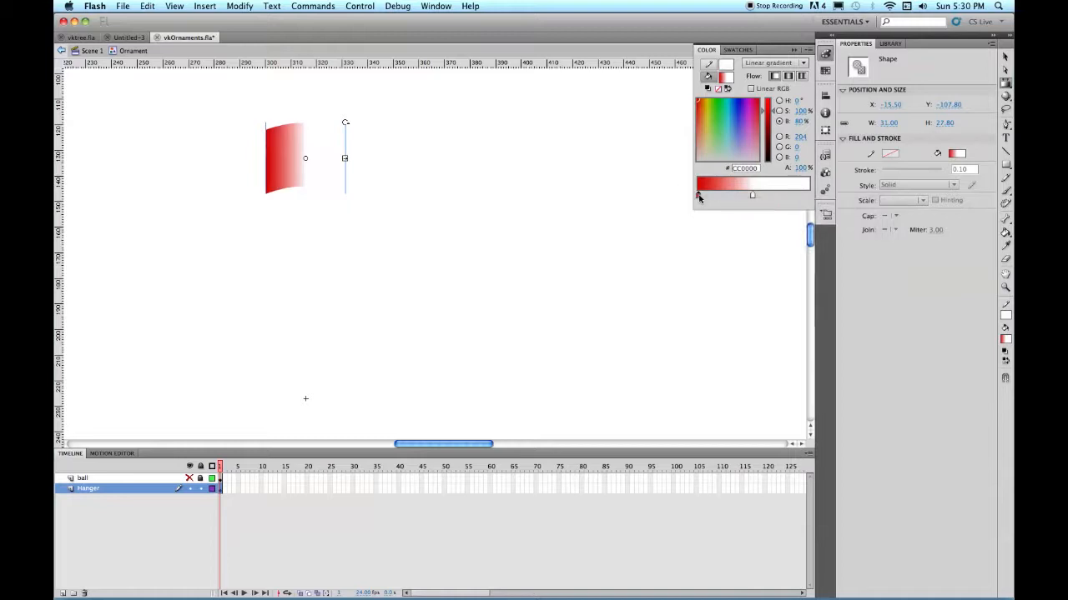
mouse_move(699, 197)
left_mouse_down()
mouse_move(806, 209)
mouse_move(701, 198)
left_mouse_up()
- Add a new colour stop at the end of the hanger's gradient and set it to dark red #990000
left_click(806, 197)
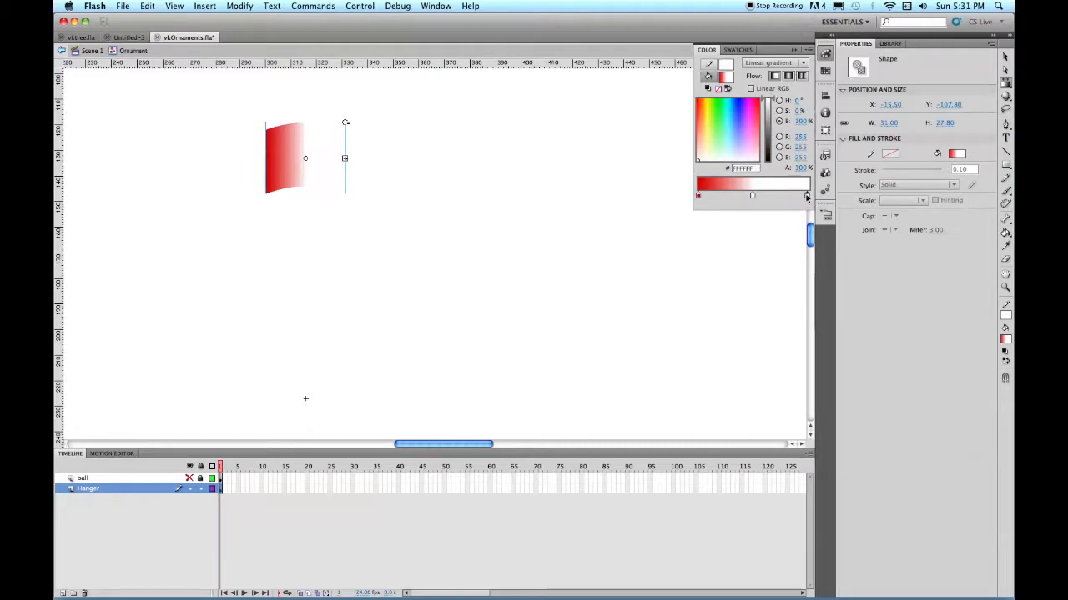
double_click(805, 197)
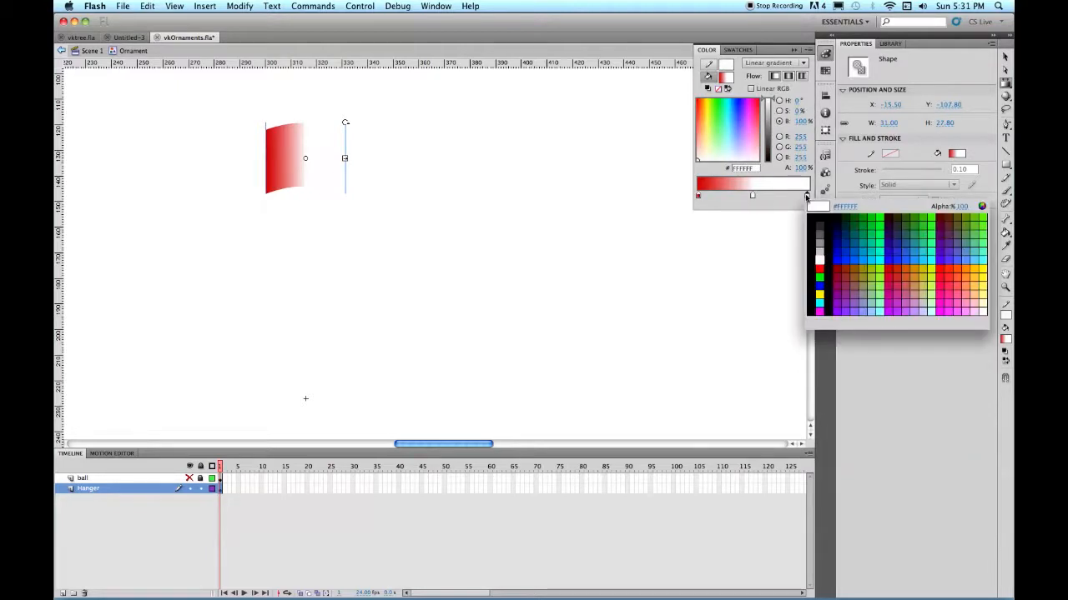
left_click(840, 267)
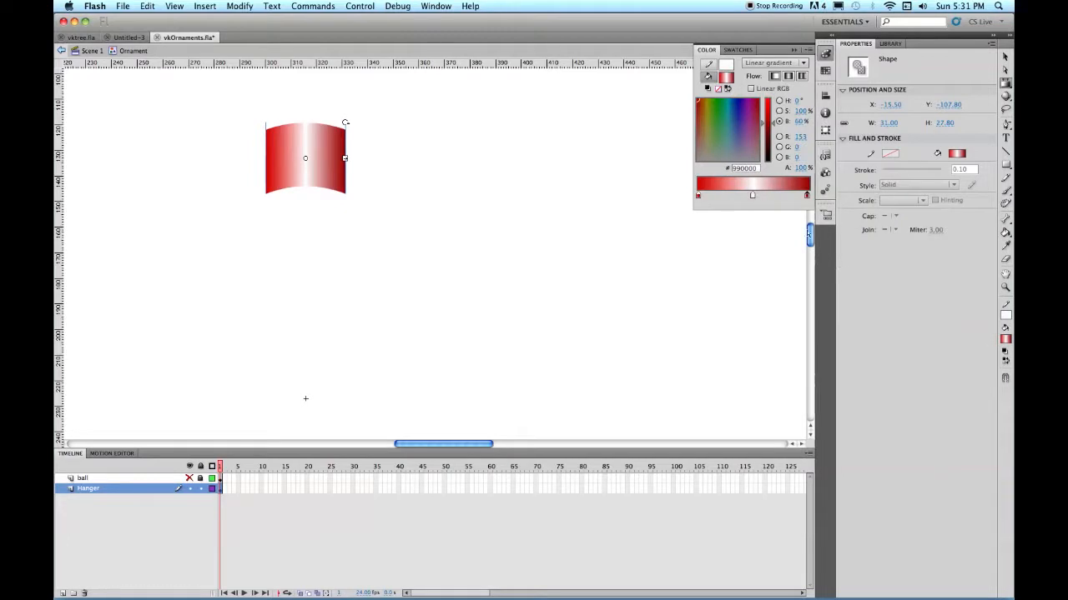
- Add a colour stop on each side of the gradient's white stop, making both redder, with #E05E5E for the one nearer the dark red end
left_click(767, 195)
left_click(731, 195)
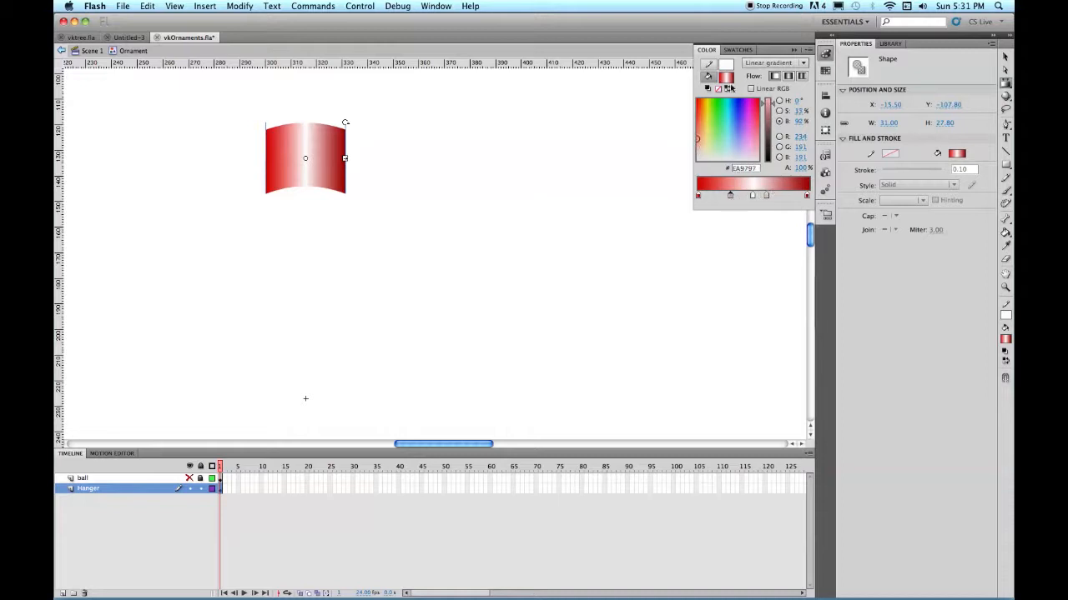
left_click(778, 100)
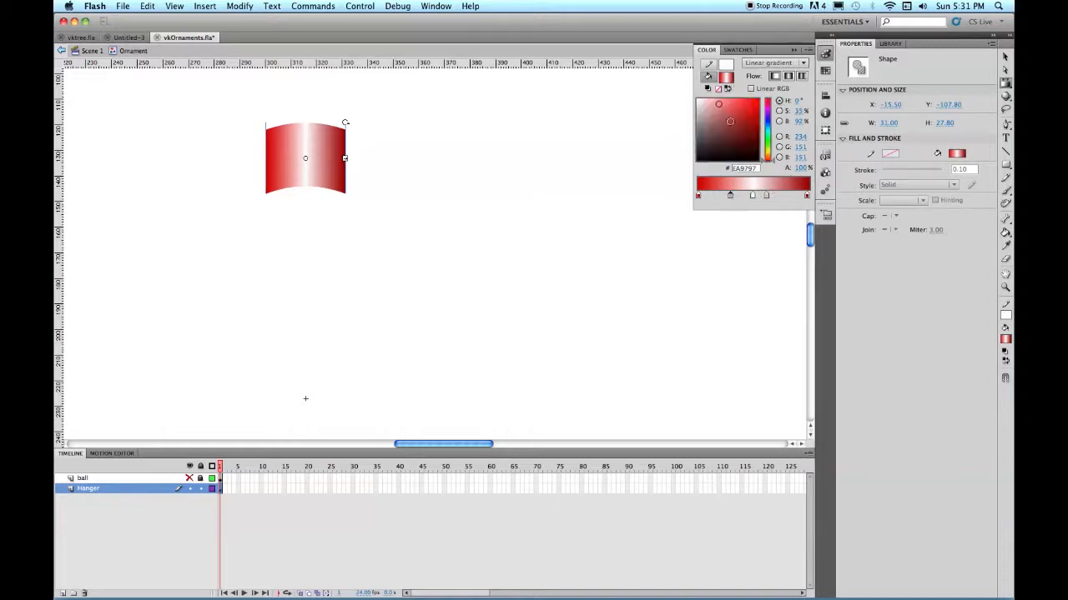
left_click_drag(735, 104, 731, 105)
left_click(767, 196)
left_click(733, 107)
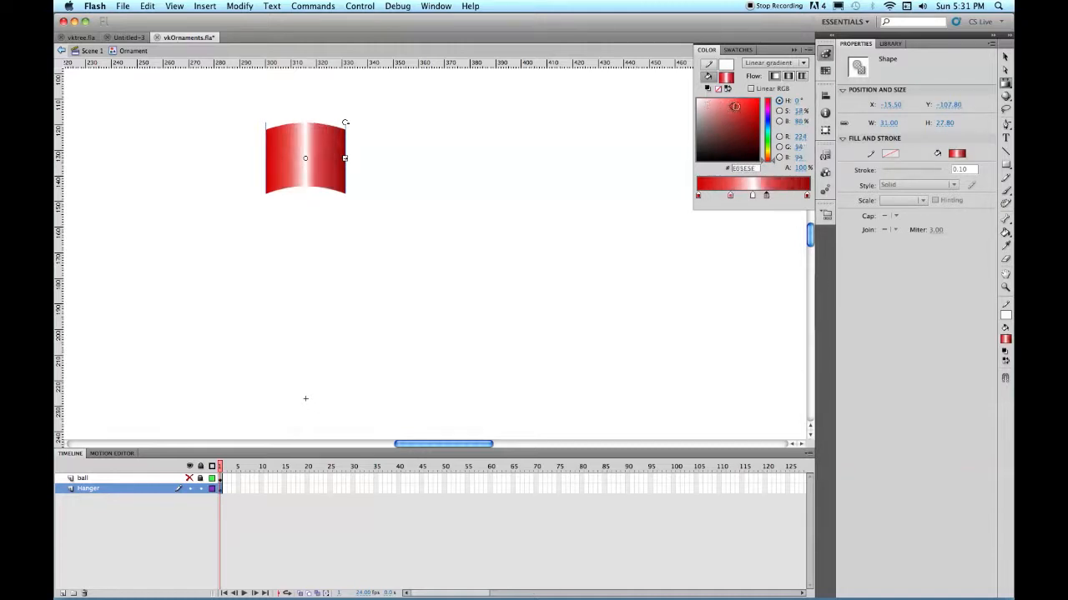
- Tint the gradient's white middle stop to #EEC9C9 and add a lighter #F7E1E1 highlight stop just before it
left_click(752, 196)
left_click_drag(705, 102, 706, 104)
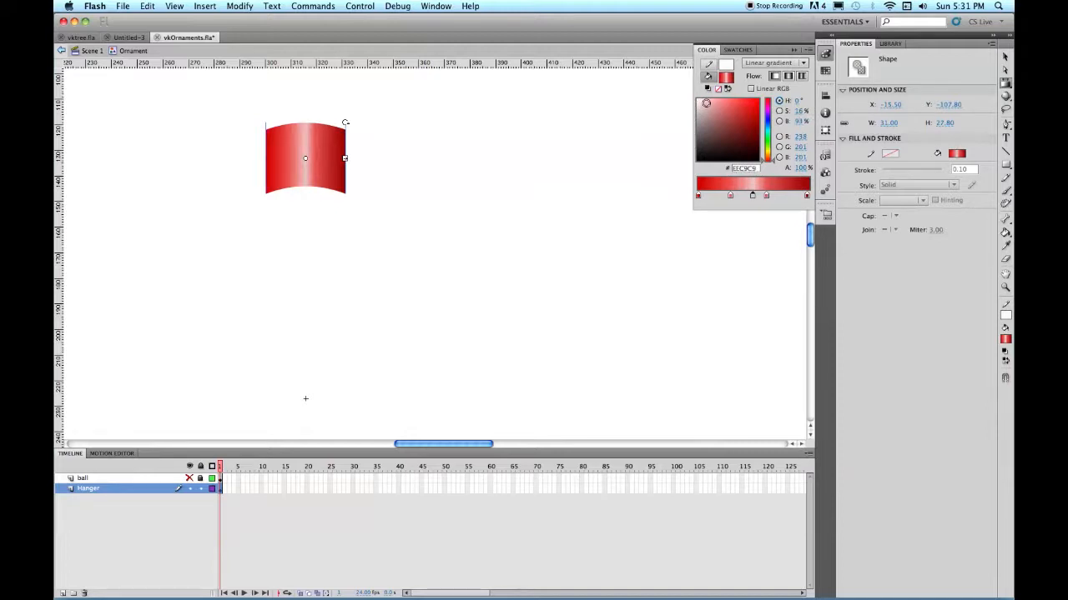
left_click(749, 197)
left_click_drag(711, 103, 701, 101)
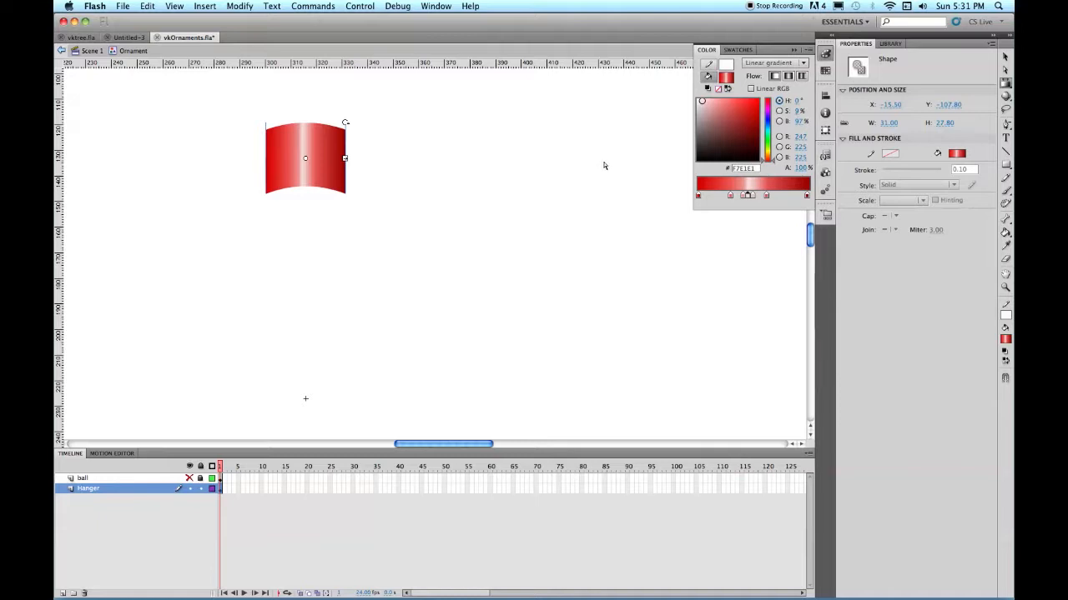
- Deselect the hanger, show the ball layer again and lock the Hanger layer
left_click(674, 49)
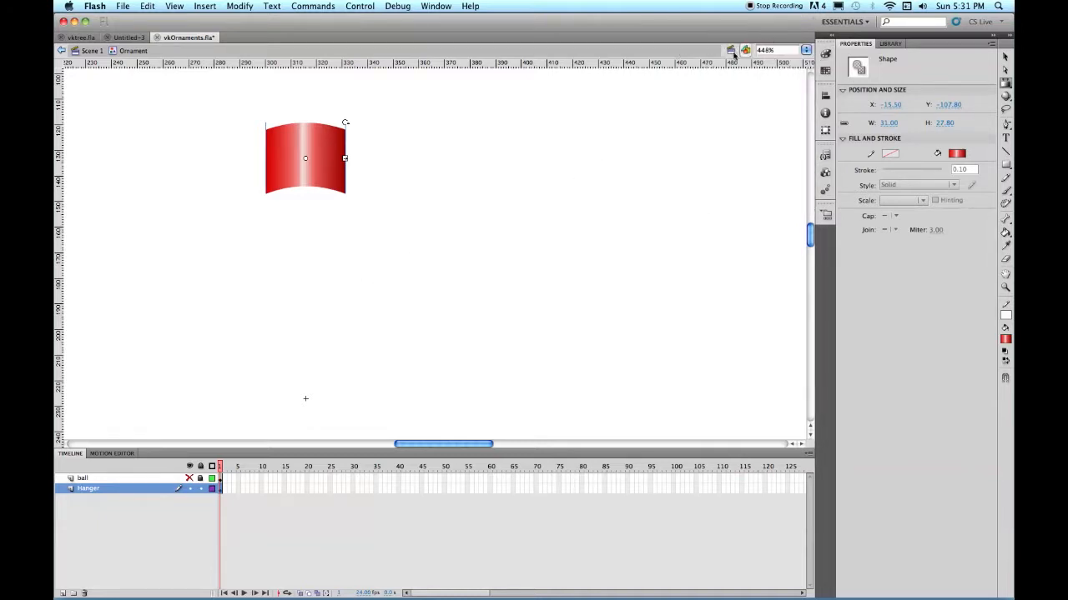
left_click(805, 51)
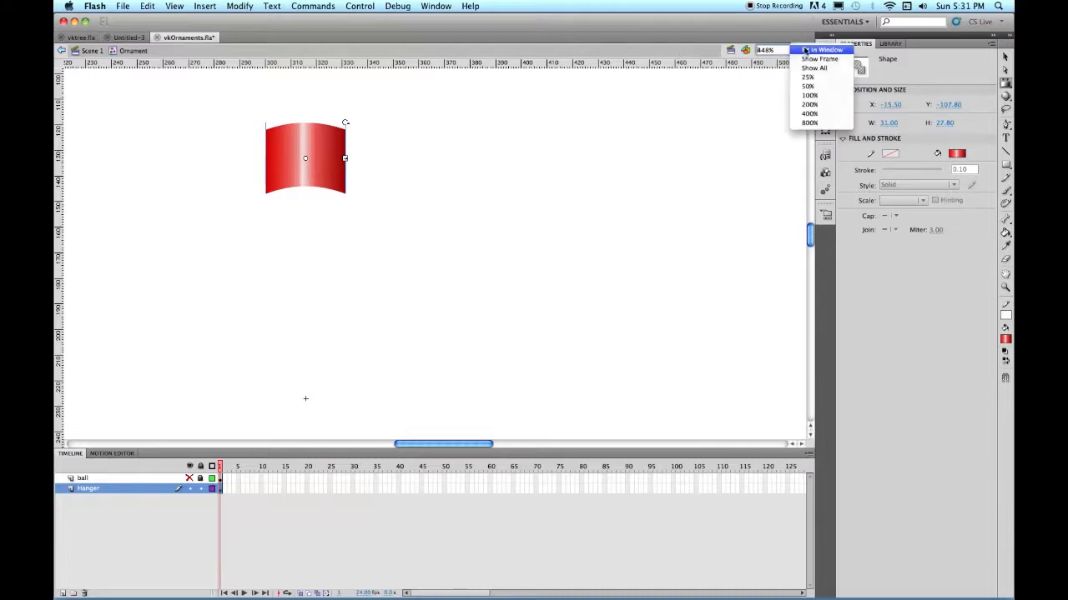
left_click(817, 50)
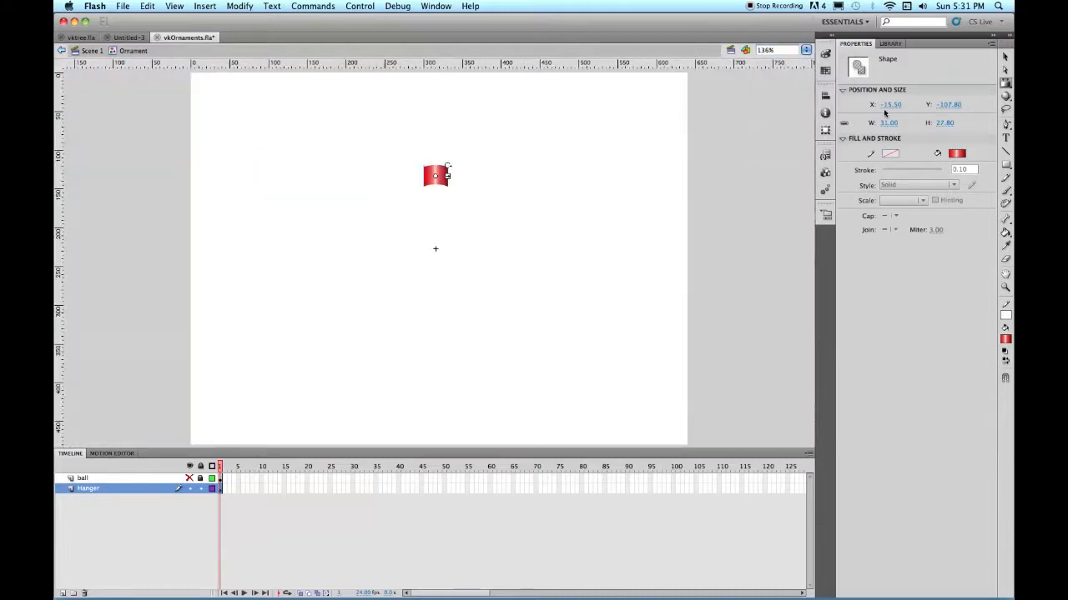
left_click(1005, 84)
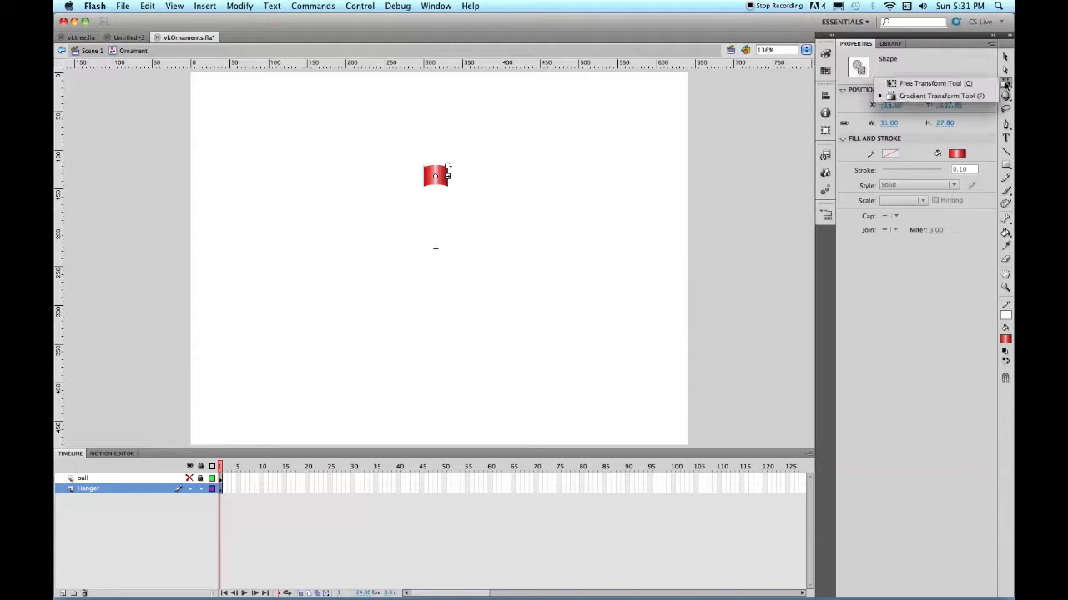
left_click(931, 97)
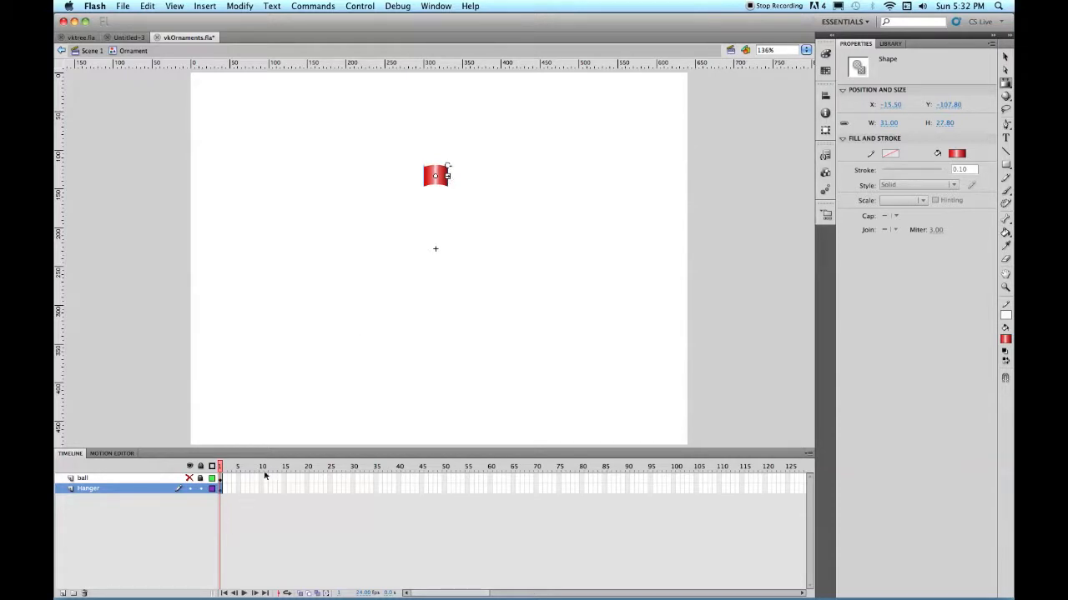
key("v")
left_click(516, 182)
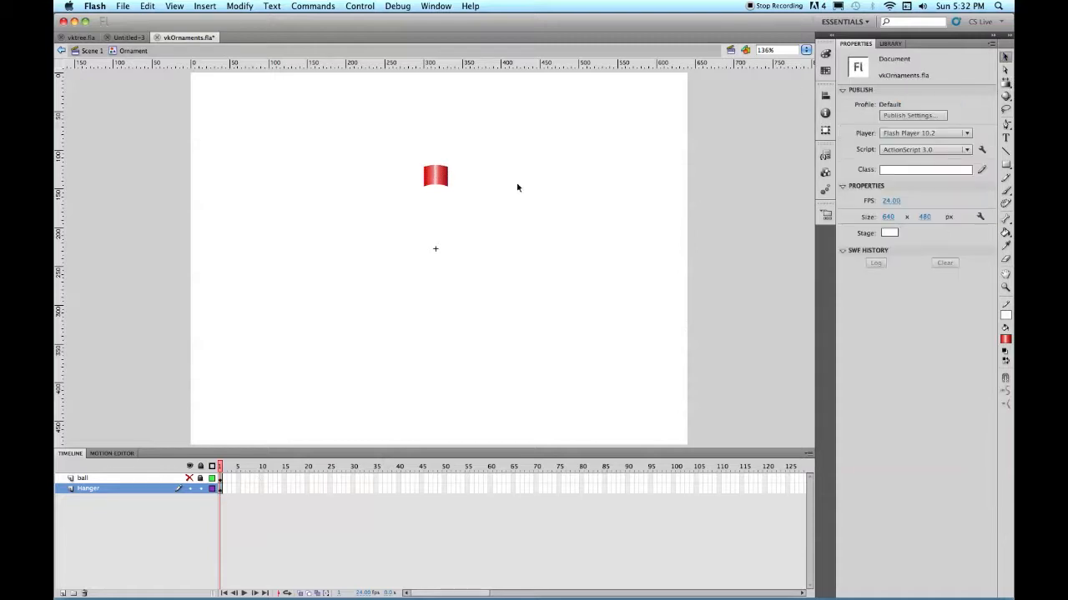
left_click(190, 479)
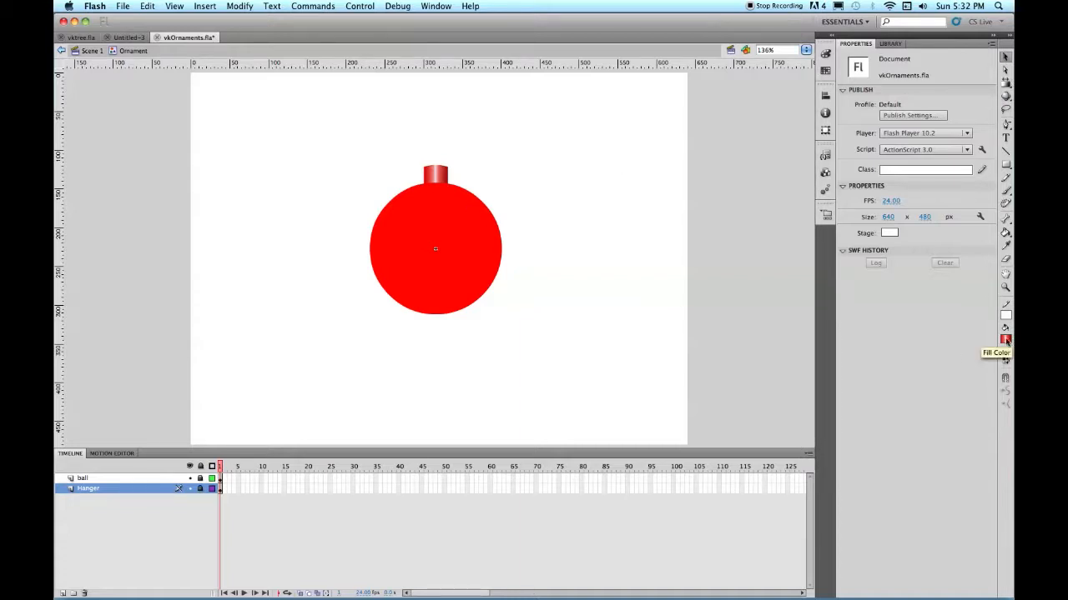
- Unlock and activate the ball layer, and fill the ball with the hanger's red gradient using the Paint Bucket
left_click(1005, 234)
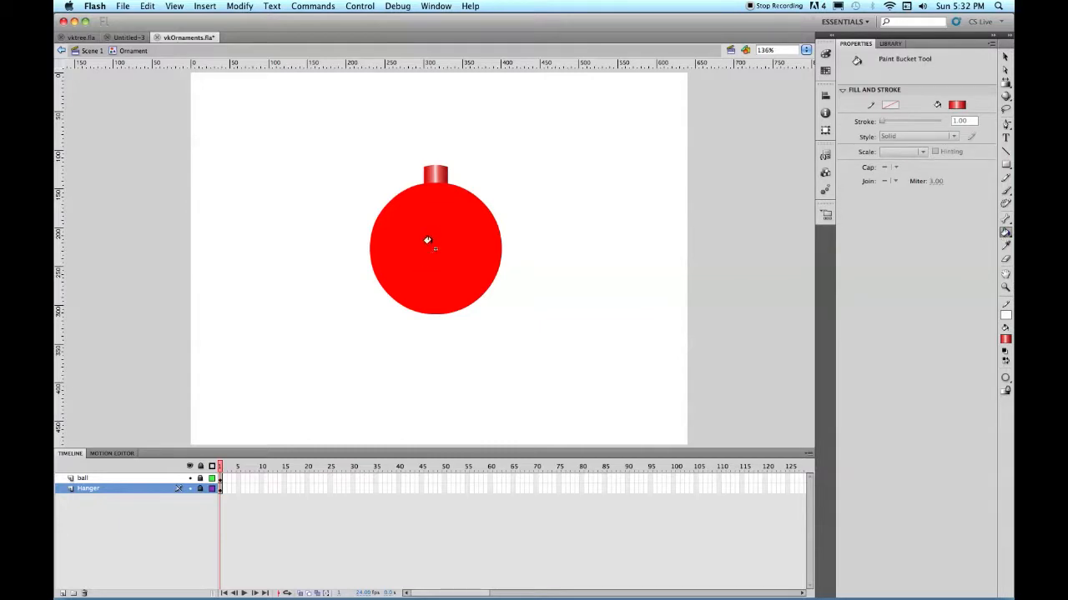
left_click(200, 478)
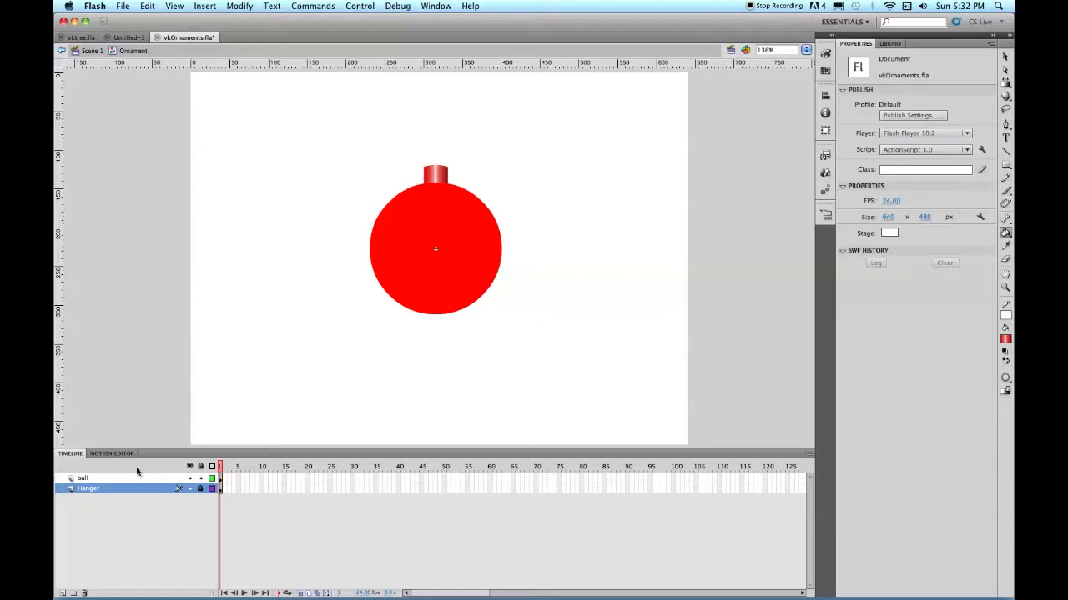
left_click(139, 477)
left_click(403, 238)
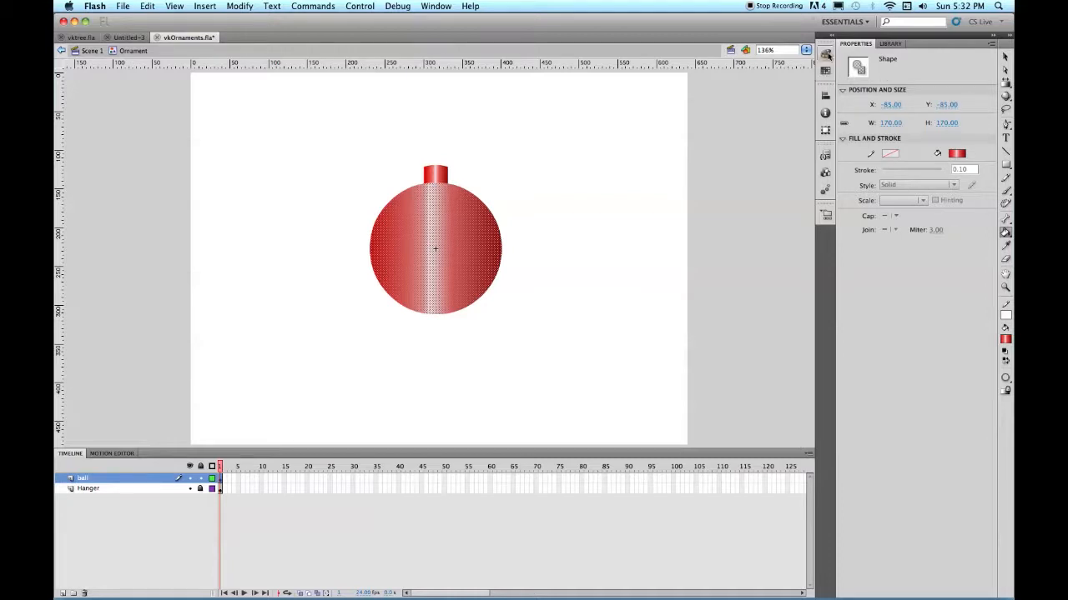
- Change the ball's fill from linear to radial gradient
left_click(825, 52)
left_click(804, 63)
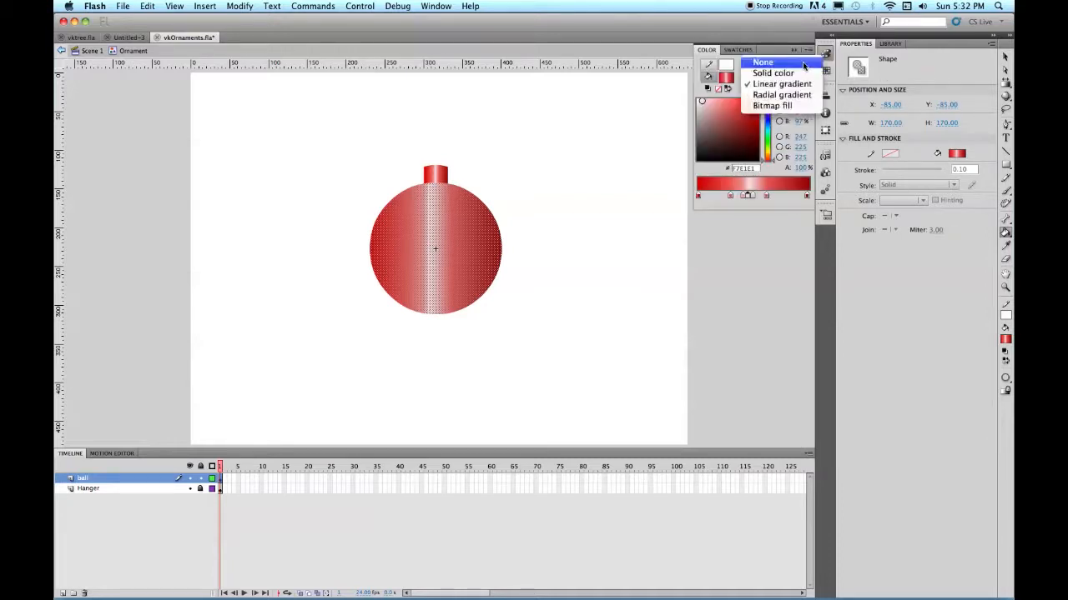
left_click(788, 95)
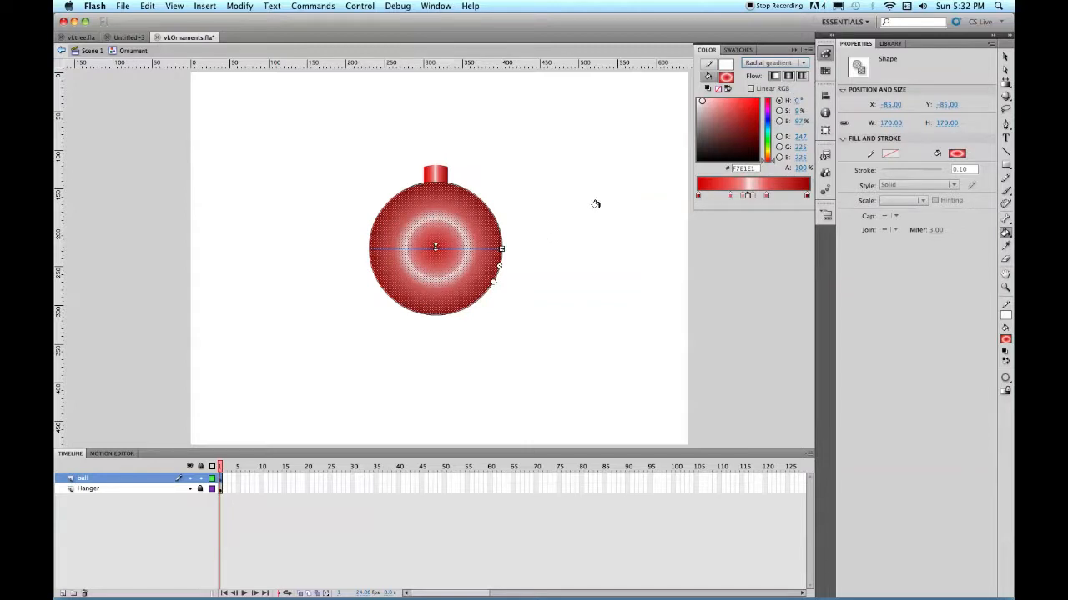
- Activate the Gradient Transform tool and remove the dark red end stop from the ball's radial gradient
left_click(1006, 86)
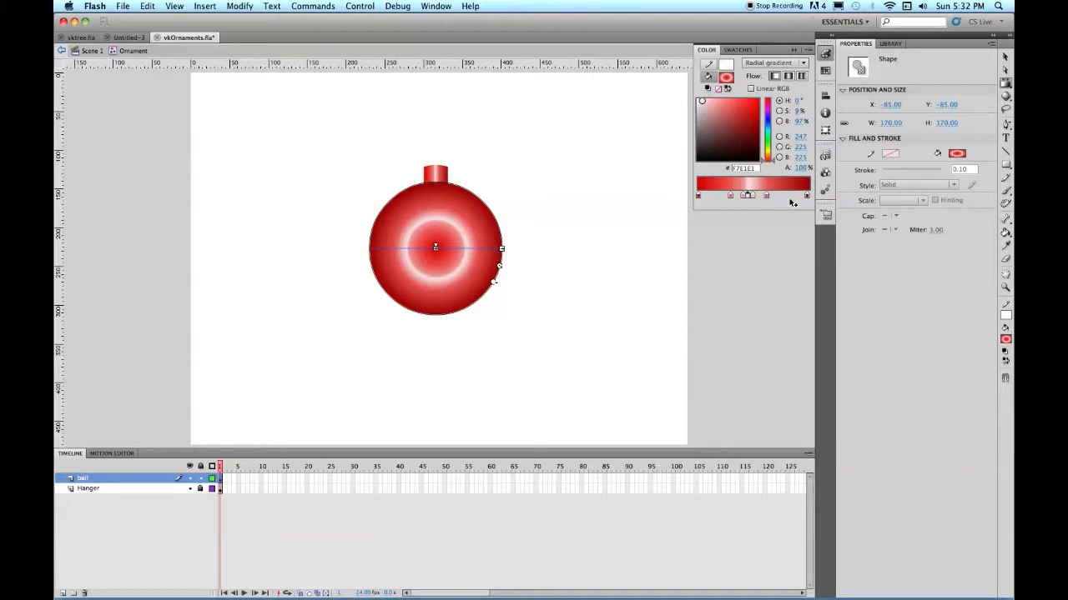
left_click_drag(806, 196, 800, 276)
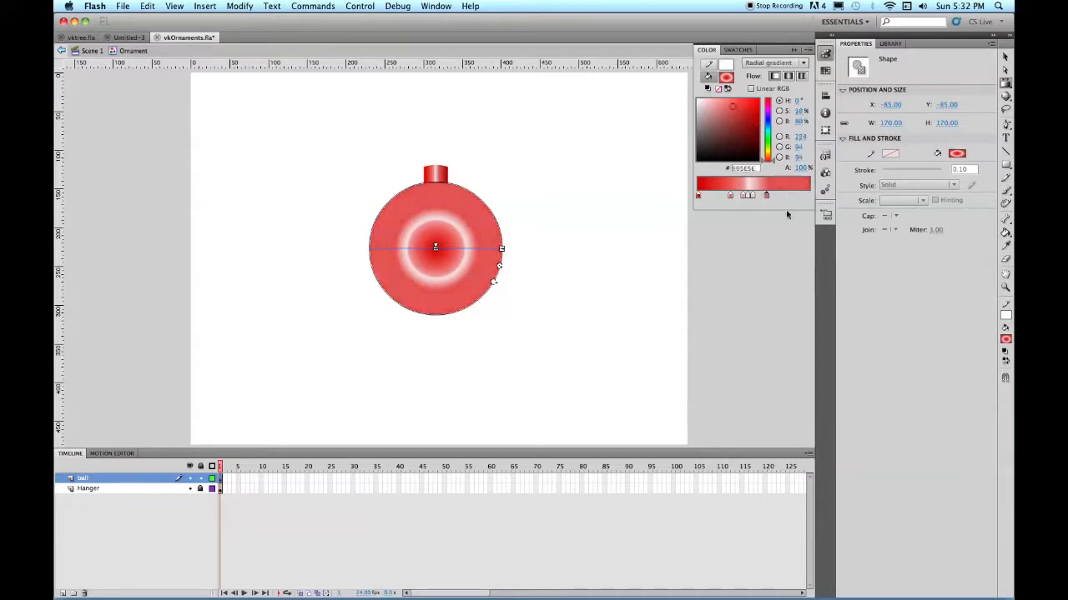
- Remove one light red stop from the ball's radial gradient and shift the white and remaining middle stops out to the gradient's end
left_click_drag(767, 197, 772, 312)
left_click_drag(746, 195, 813, 194)
left_click_drag(742, 196, 802, 204)
left_click_drag(730, 197, 795, 197)
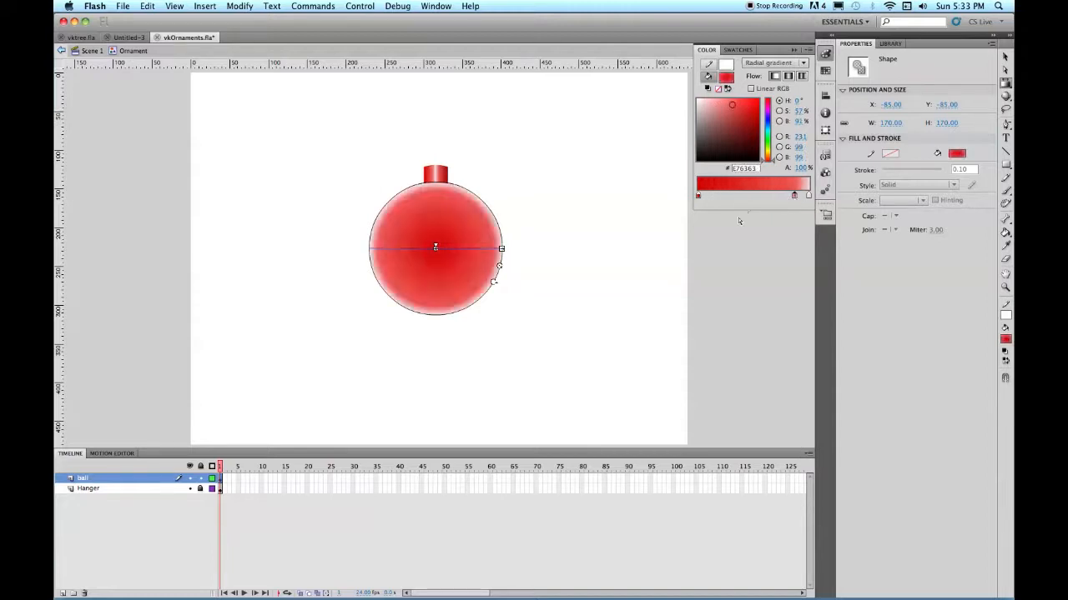
- Remove the red center stop from the ball's gradient and move the white stop close to the start for a highlighted center
left_click(698, 195)
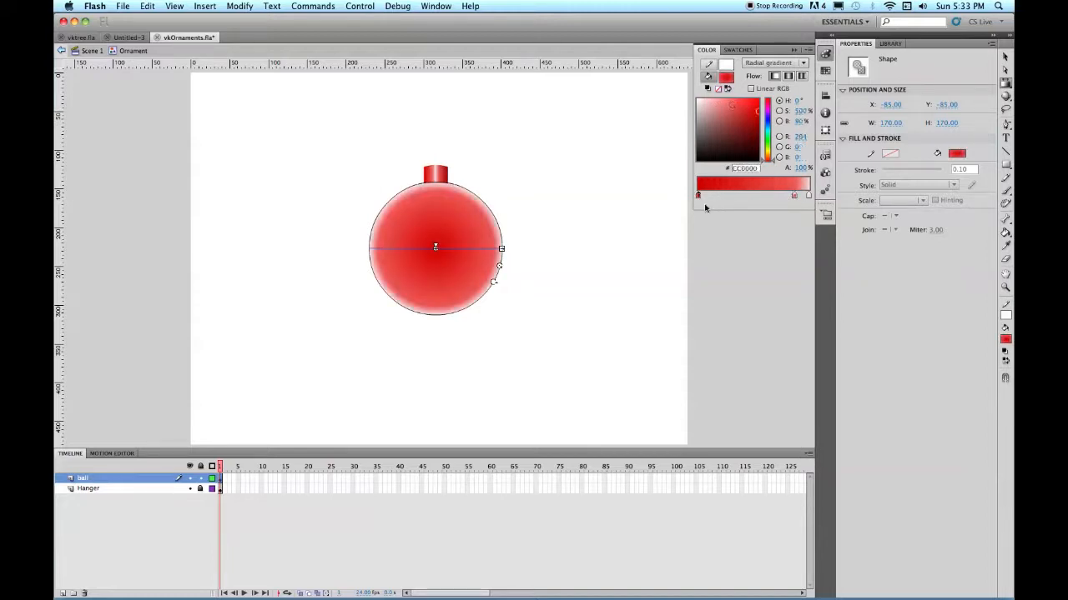
left_click(794, 197)
left_click_drag(808, 196, 709, 218)
left_click(794, 197)
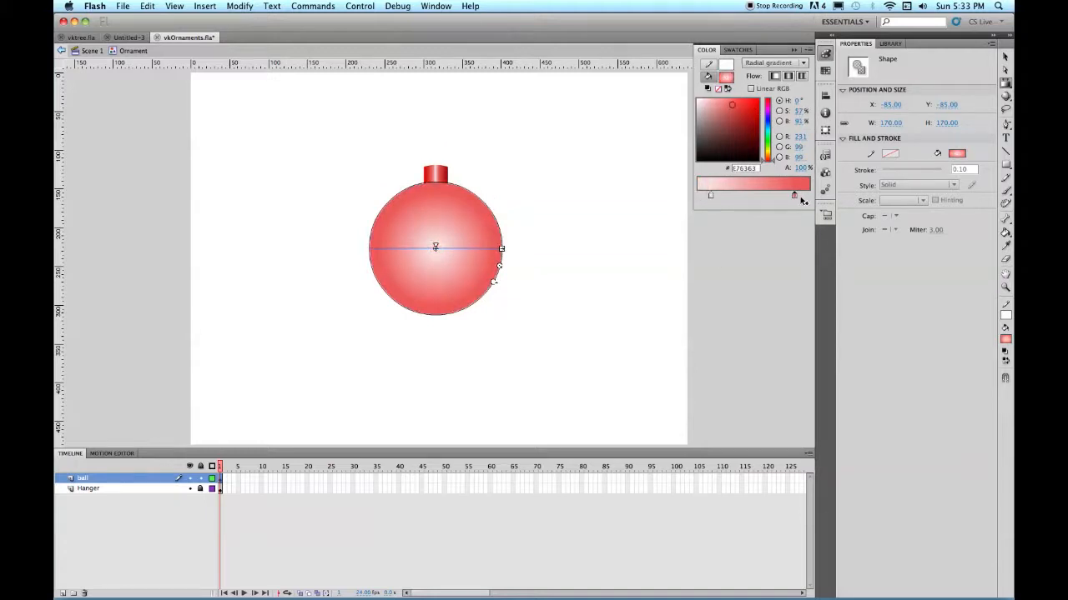
- Move the outer red stop to the very end of the ball's gradient and set its color to #CD1E1E
left_click(737, 114)
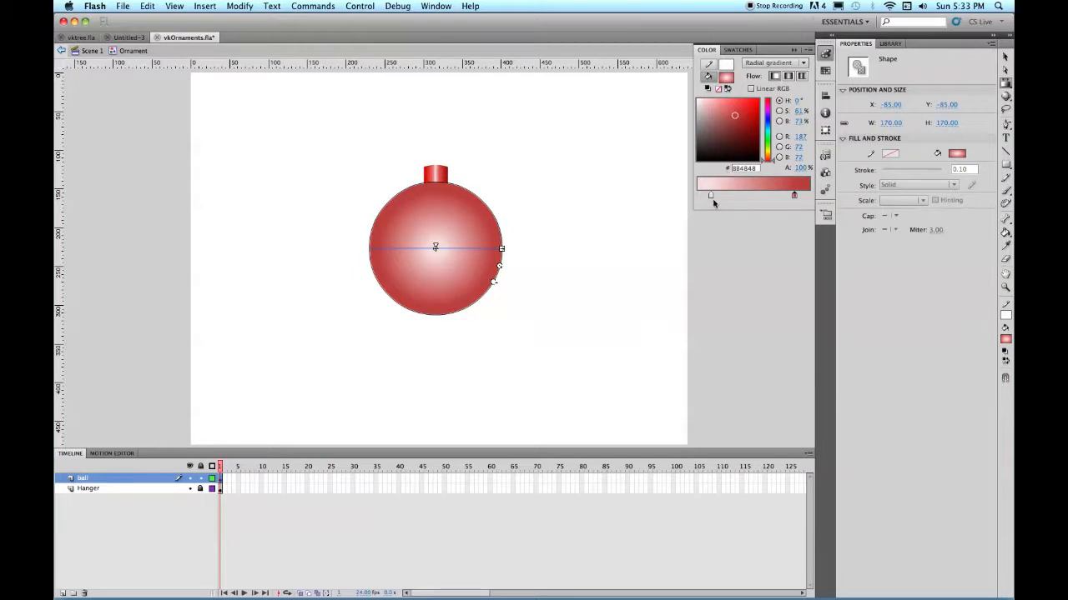
left_click_drag(794, 195, 807, 195)
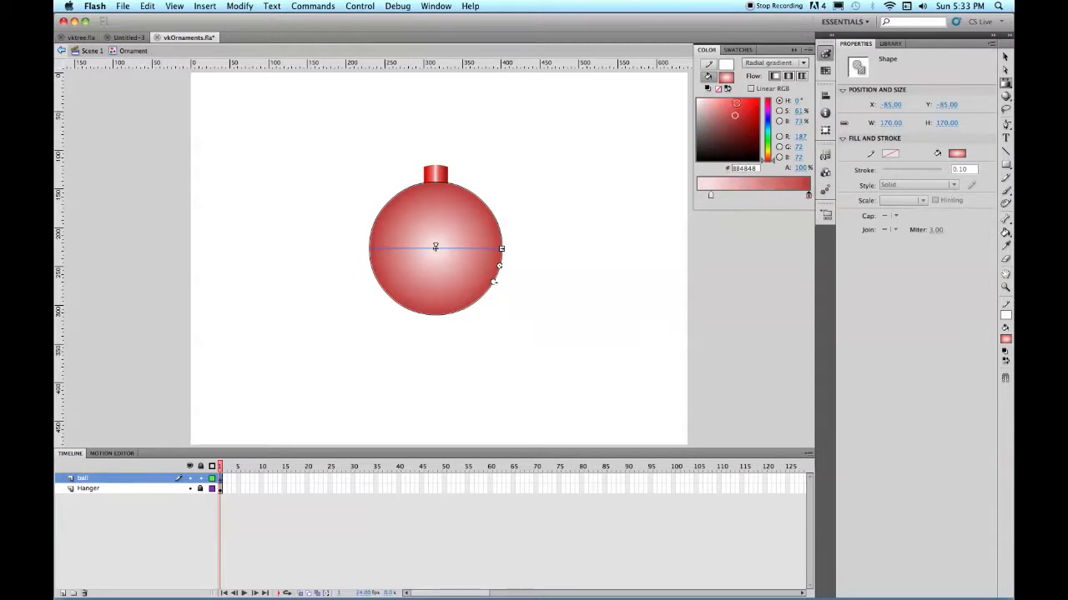
left_click(736, 101)
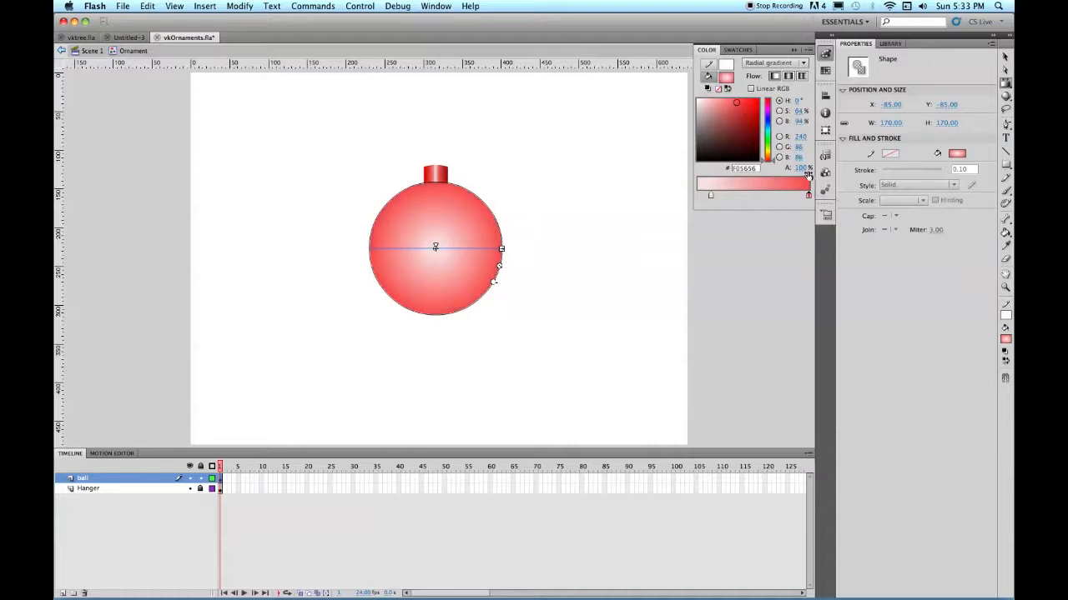
left_click(742, 109)
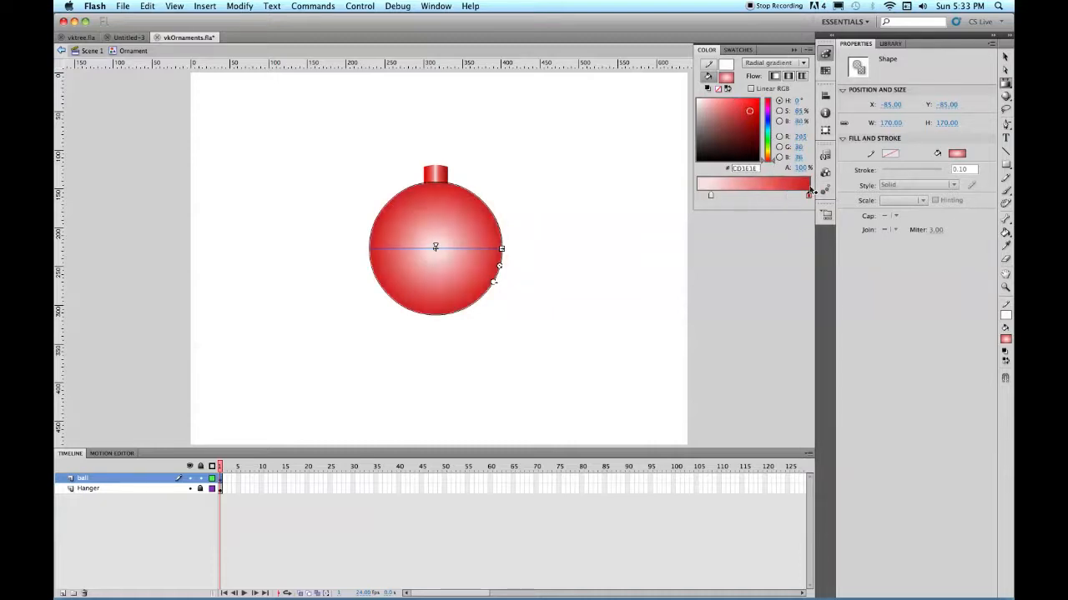
- Place #F05151 and #F5B1B1 stops close to the ball's highlight and set the center stop to #FFFAFA at the gradient's start
left_click(784, 197)
left_click(735, 108)
left_click_drag(737, 105, 738, 102)
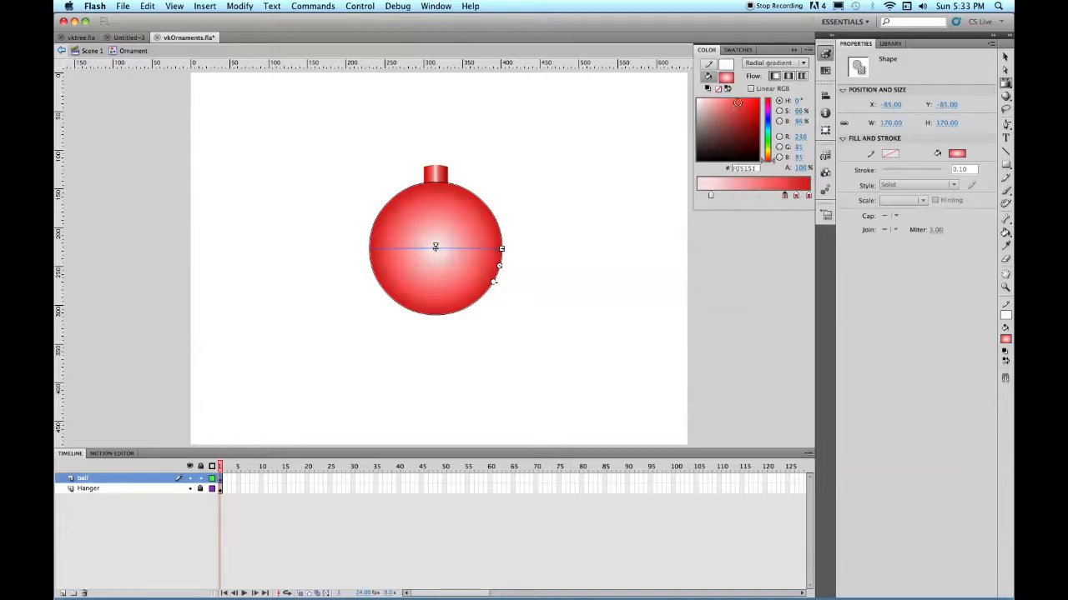
left_click_drag(784, 196, 718, 195)
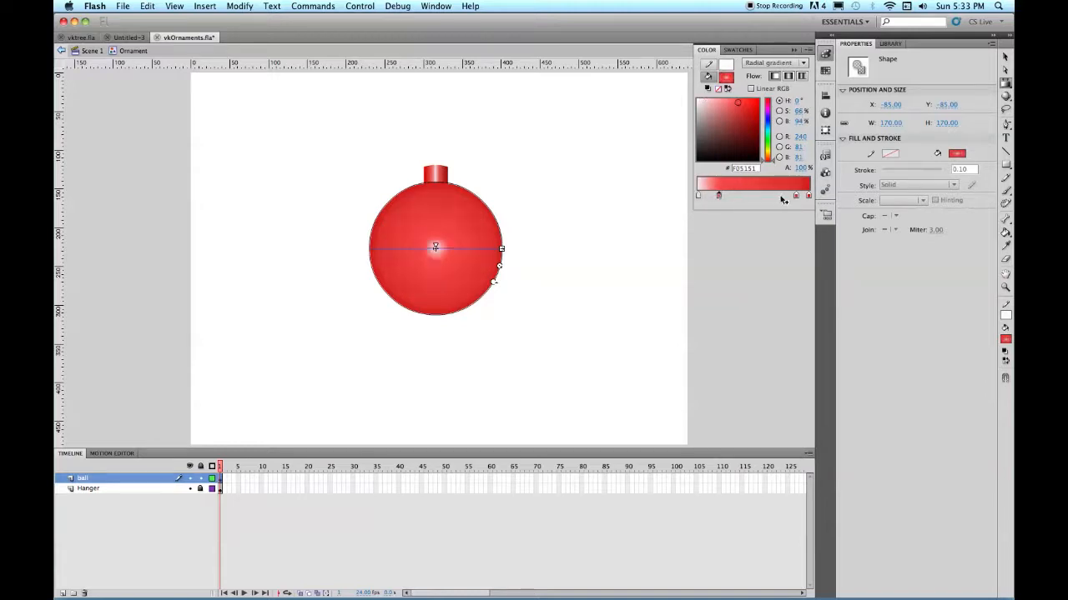
left_click_drag(795, 196, 712, 196)
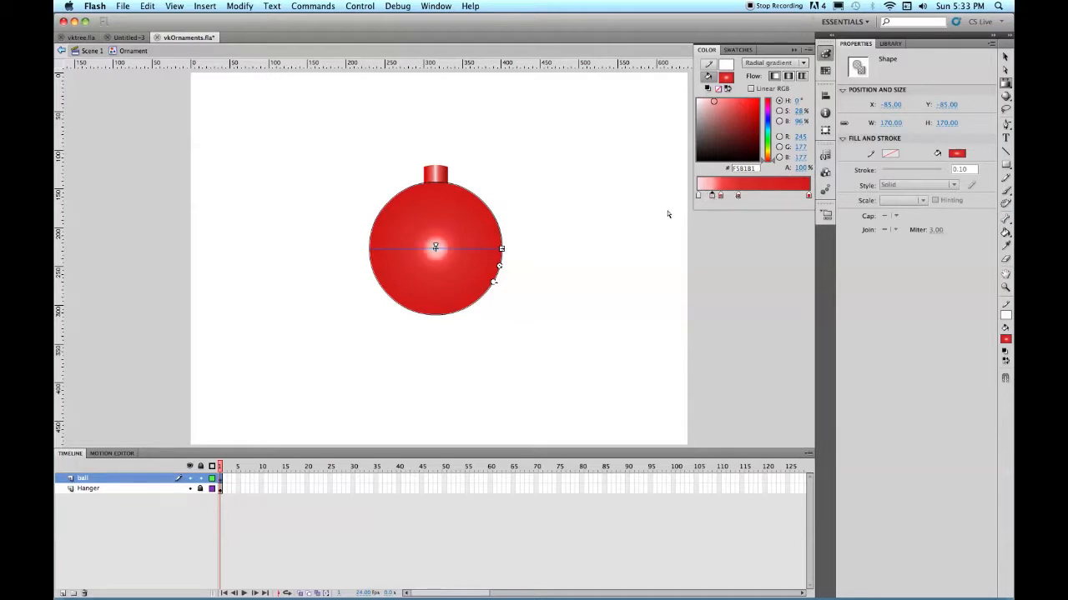
left_click(698, 197)
left_click_drag(699, 100, 696, 97)
- Move the ball's gradient center just below the hanger, slightly left of the middle, and enlarge and slightly rotate the gradient
left_click_drag(435, 247, 417, 224)
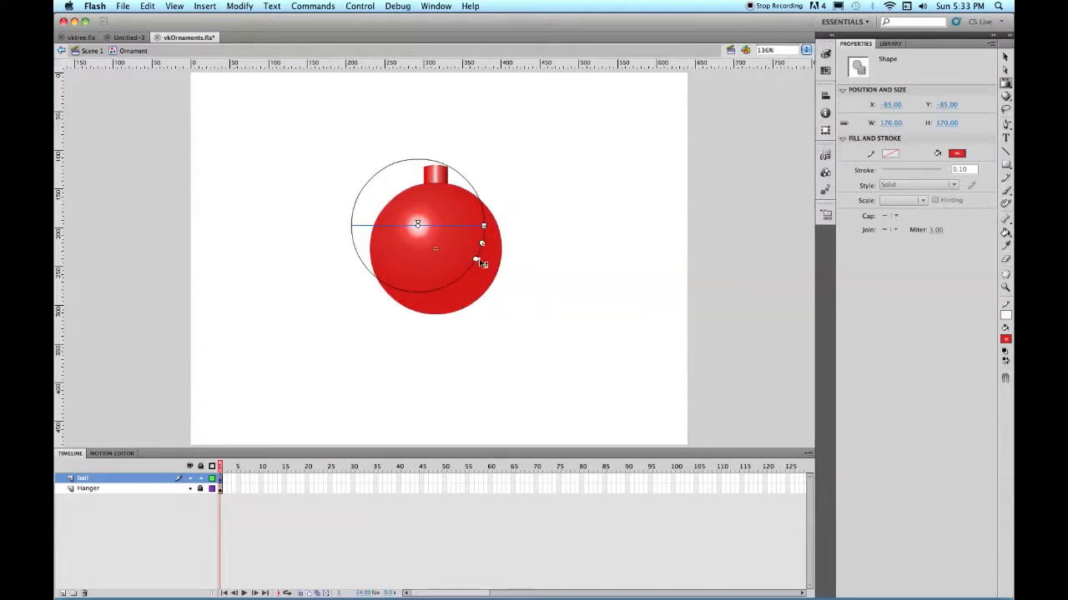
left_click_drag(475, 260, 503, 243)
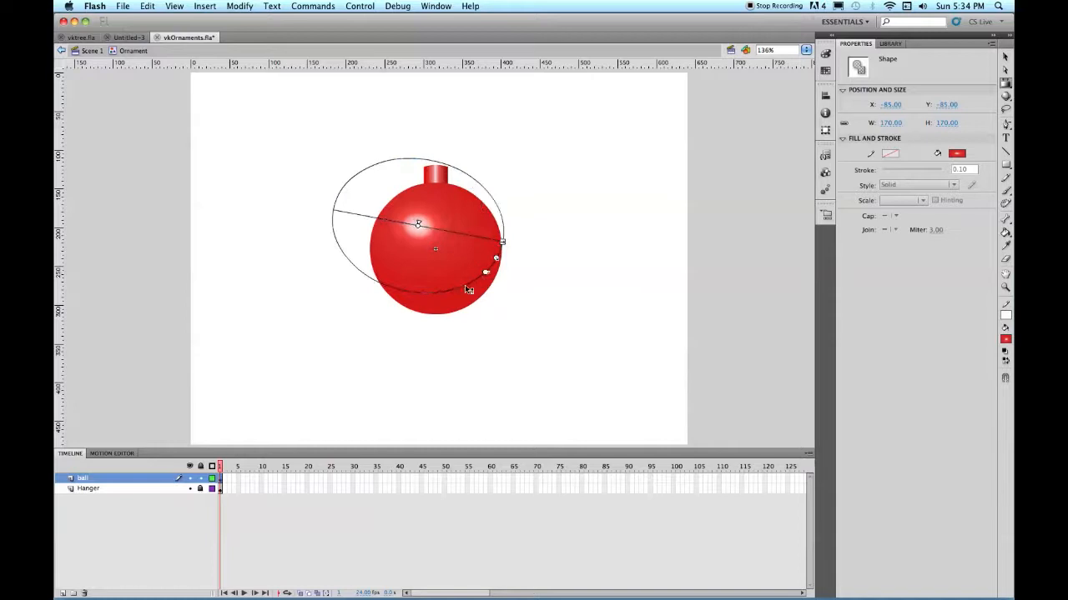
left_click_drag(485, 271, 476, 271)
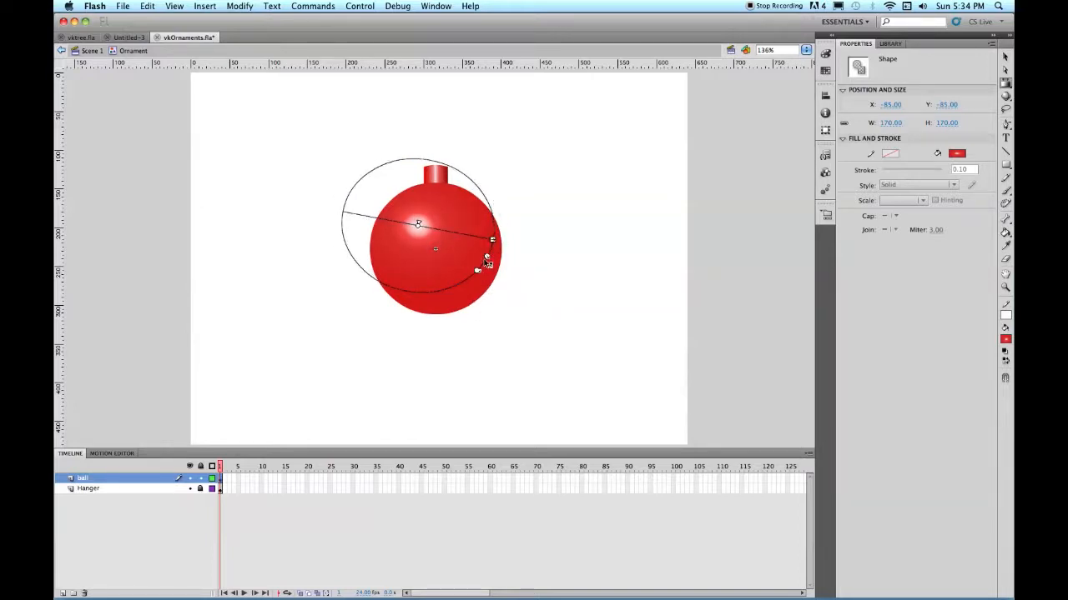
left_click_drag(488, 256, 504, 242)
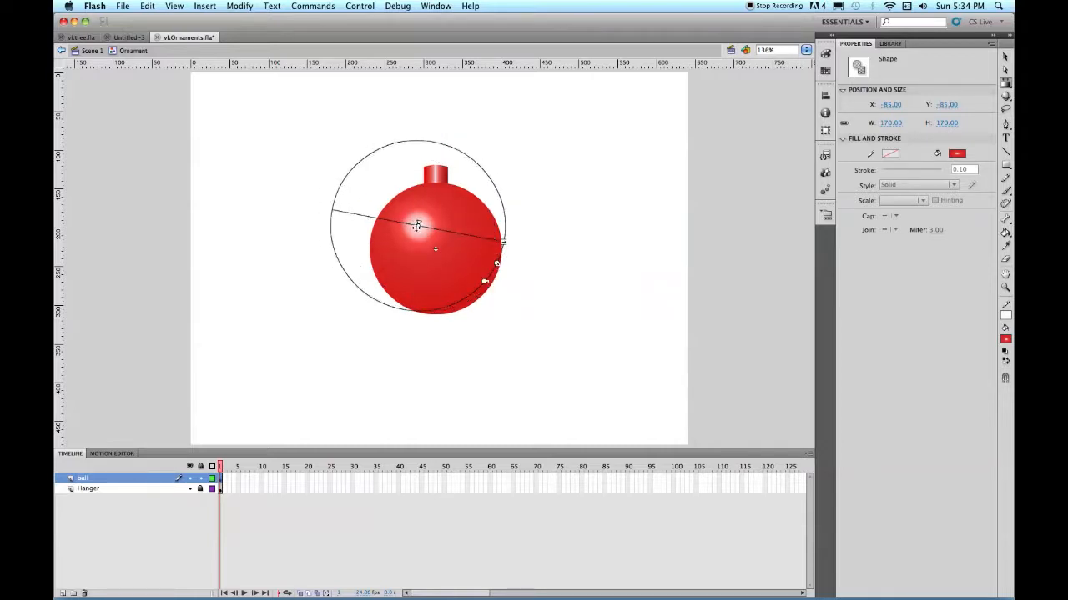
left_click_drag(416, 225, 426, 206)
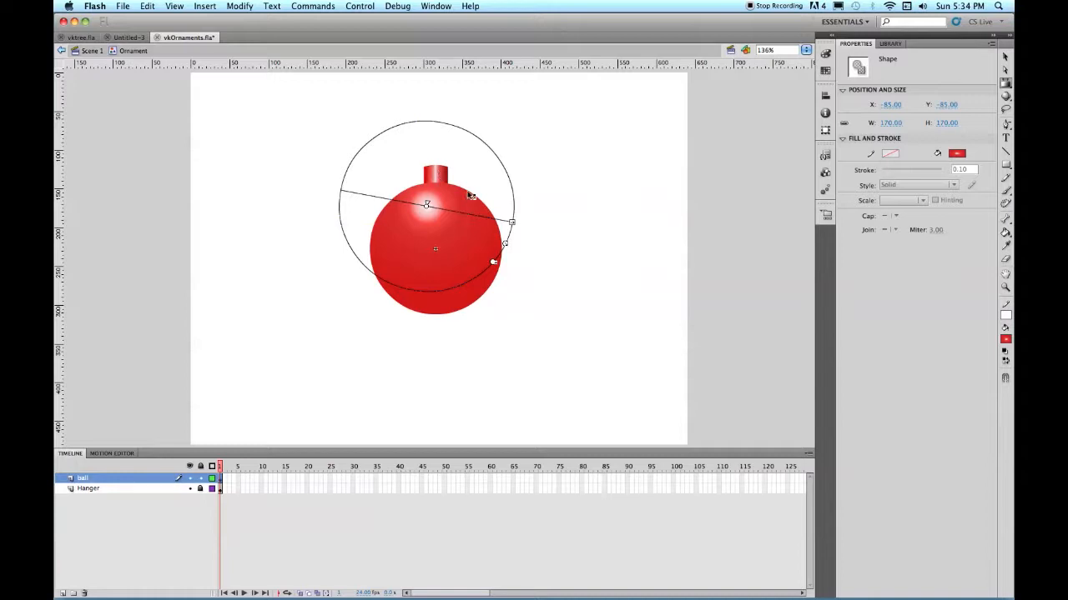
- Add a darker #BB1616 stop at the outer end of the ball's gradient and deselect the ball
left_click(825, 54)
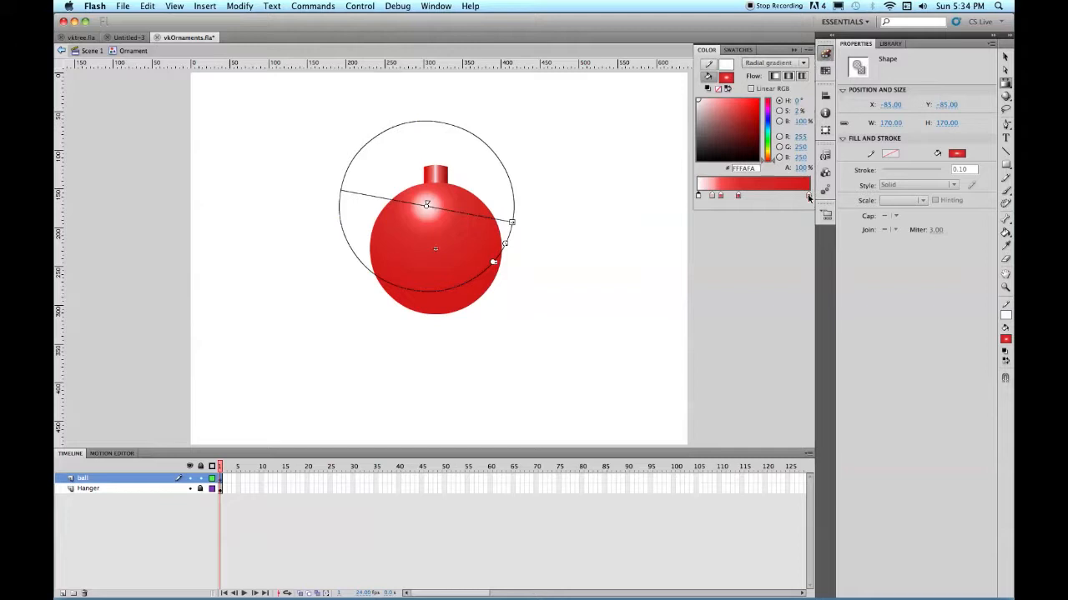
left_click(807, 197)
left_click_drag(807, 196, 810, 195)
left_click(754, 131)
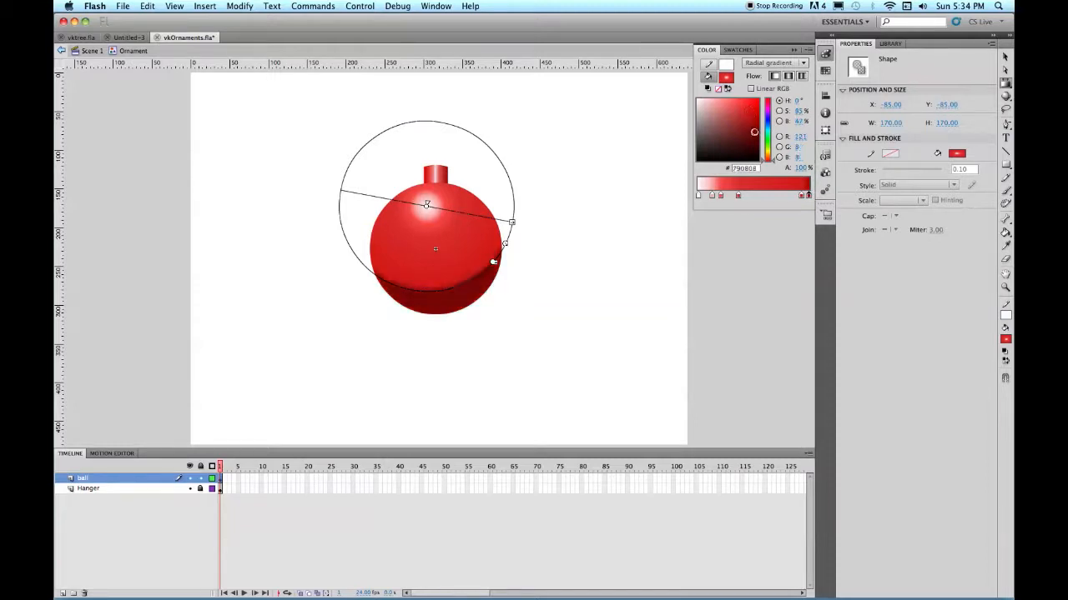
left_click(807, 195)
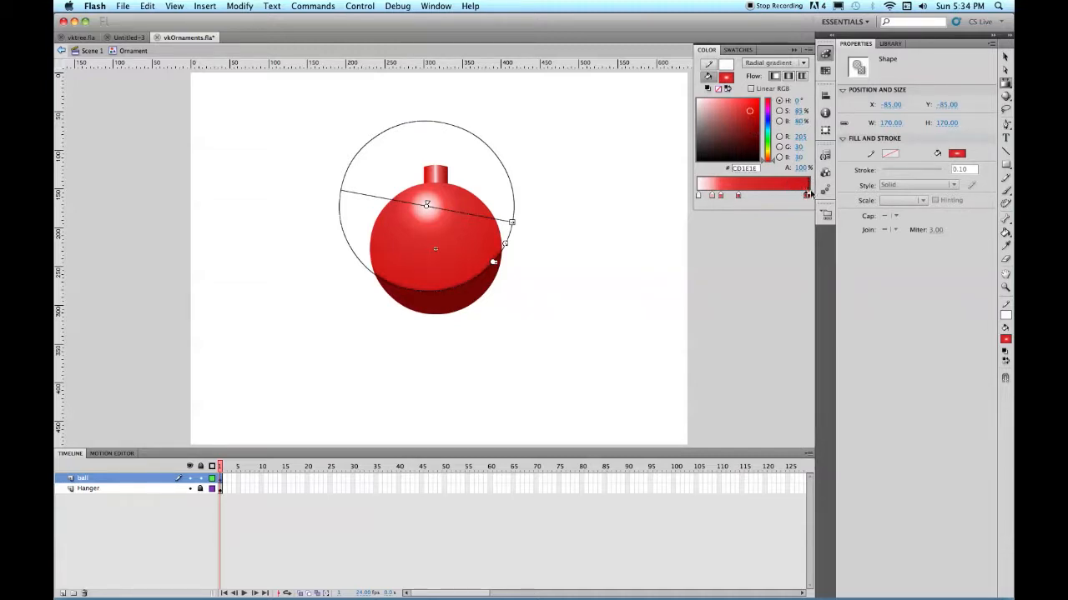
left_click(808, 195)
left_click_drag(756, 135, 752, 117)
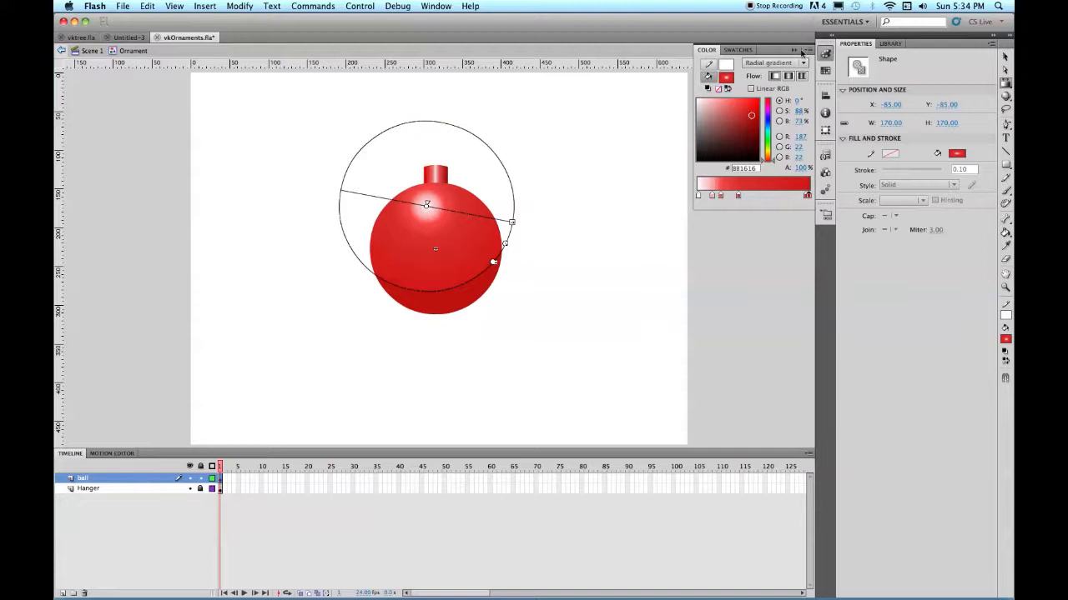
left_click(1005, 56)
left_click(620, 100)
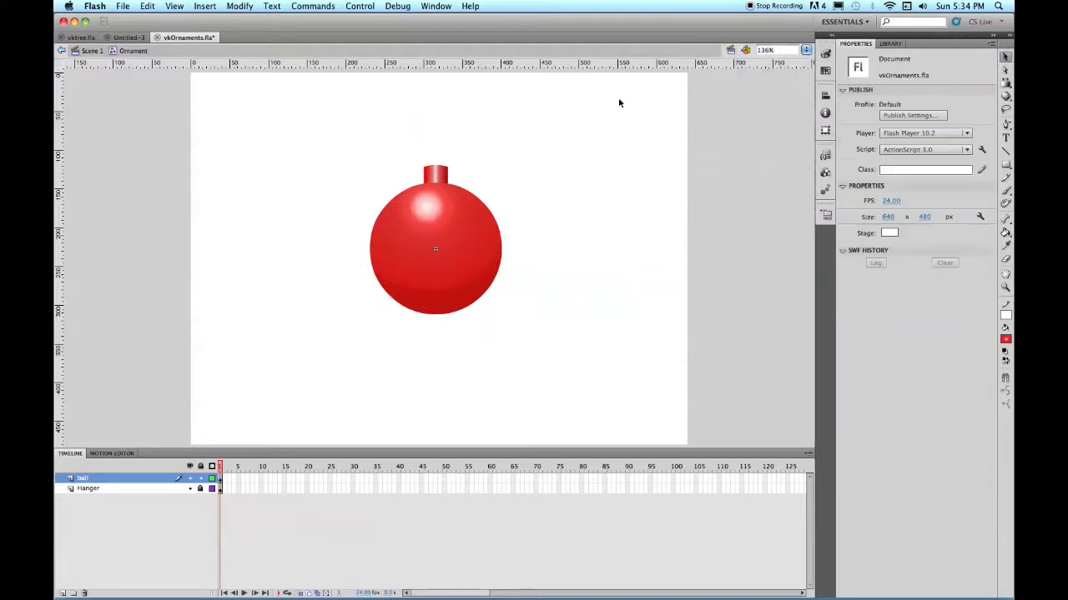
- Respace the ball's red gradient stops to blend smoothly into the dark edge, deselect the ball and save the document
left_click(454, 250)
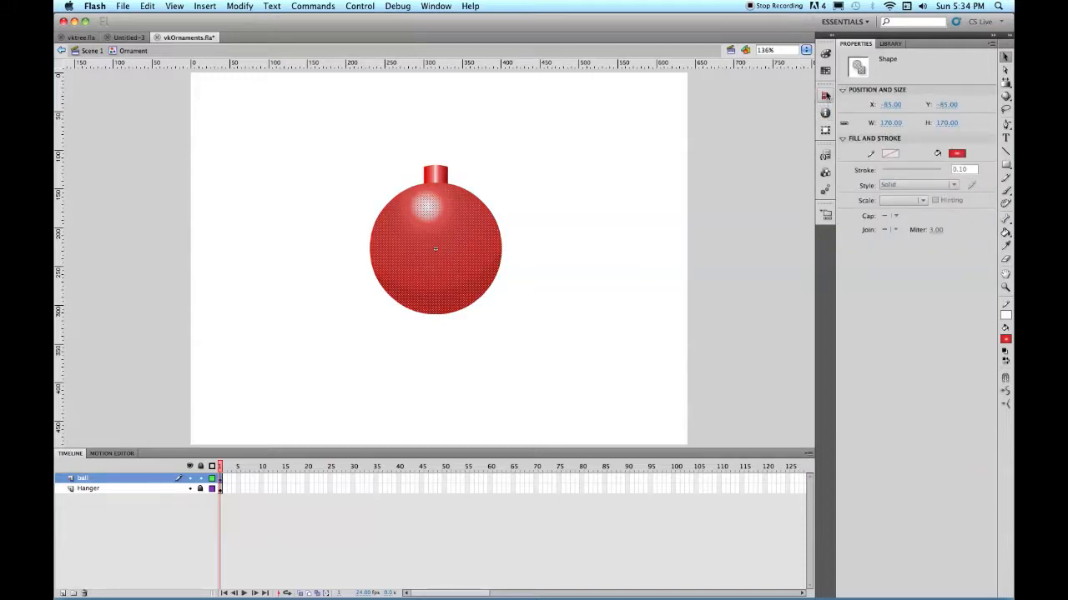
left_click(824, 54)
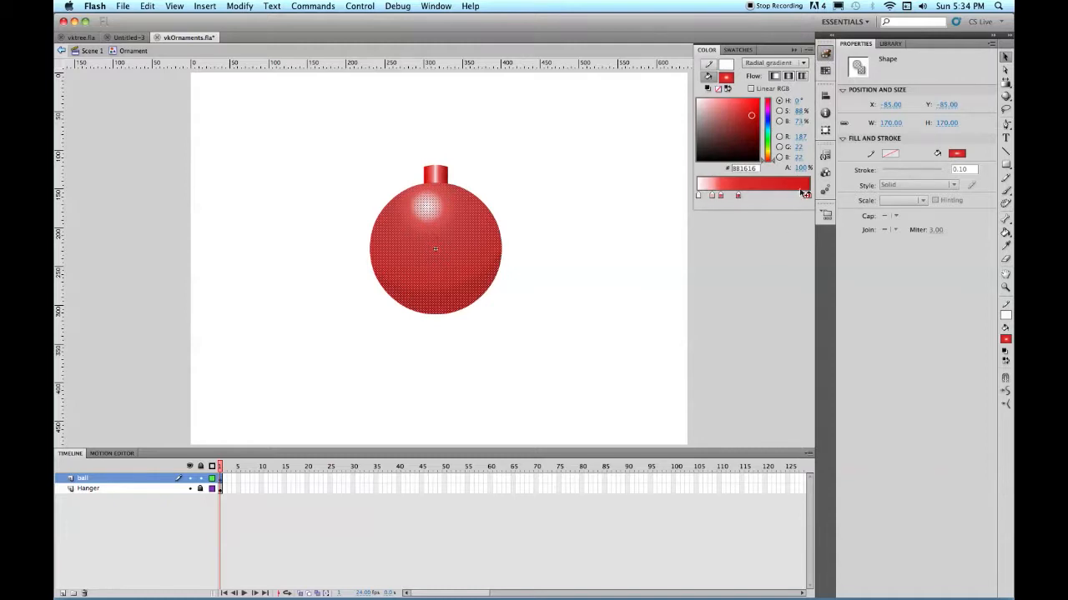
left_click_drag(804, 196, 709, 198)
left_click(806, 196)
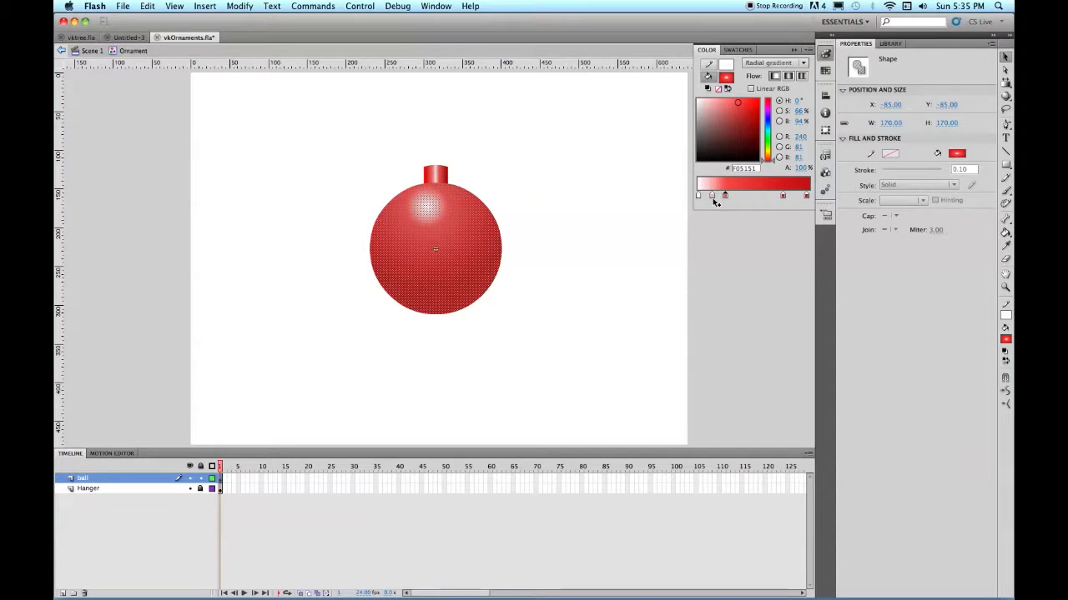
left_click(726, 273)
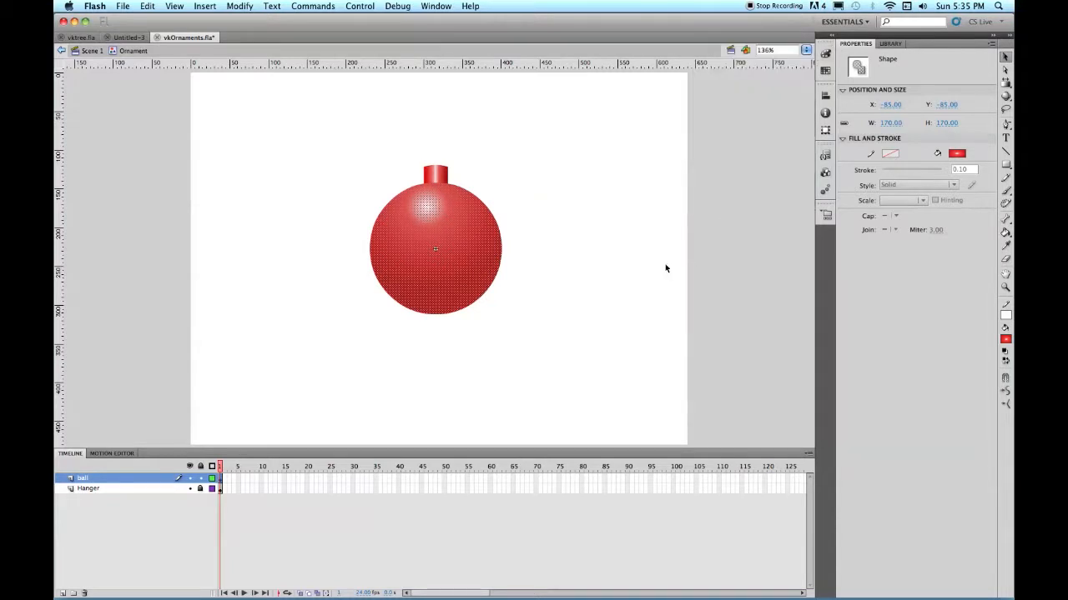
left_click(665, 265)
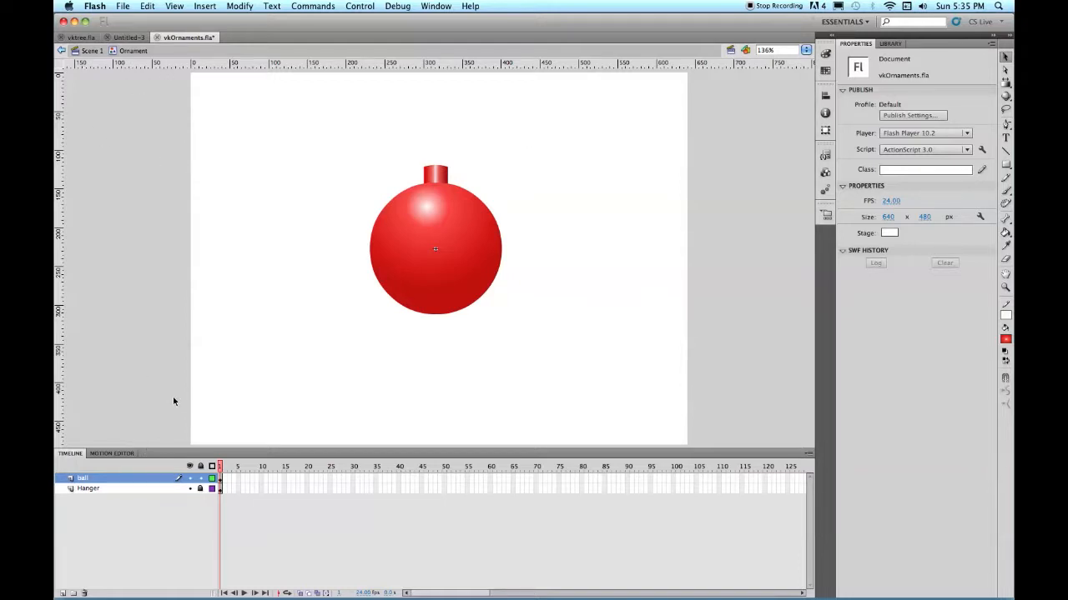
key("super+s")
- Choose dark gray as the stroke color, swap it to the fill for the Brush tool, and pick a medium brush size
left_click(1006, 153)
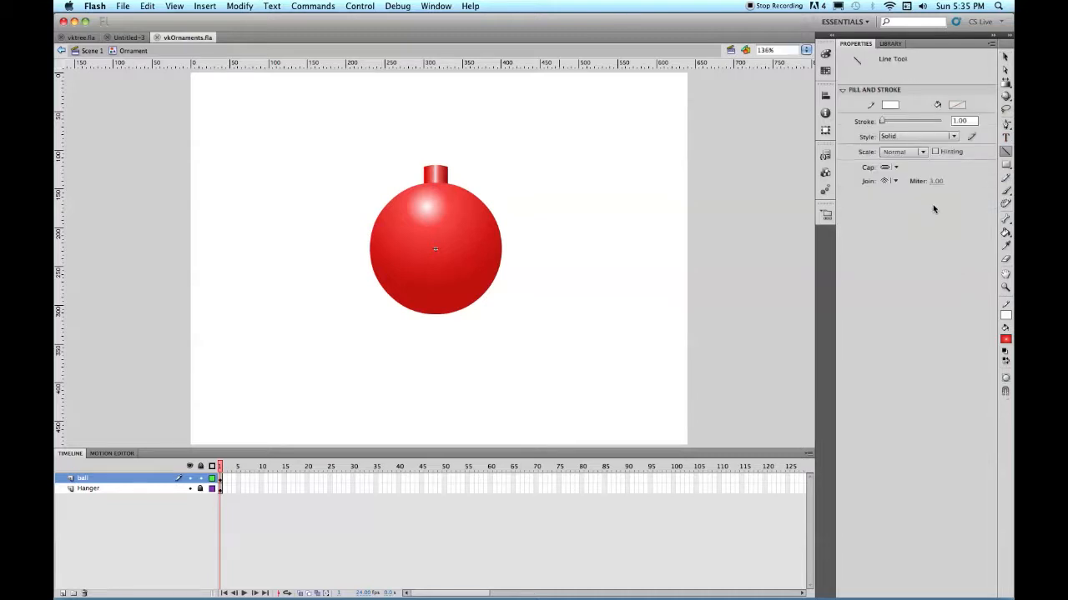
left_click(1005, 316)
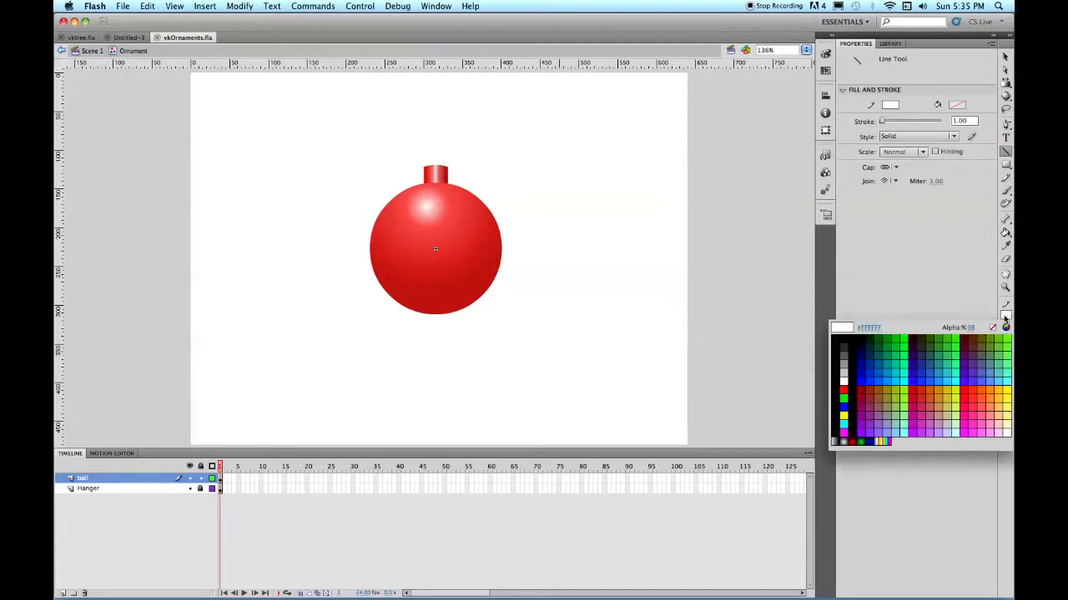
left_click(847, 347)
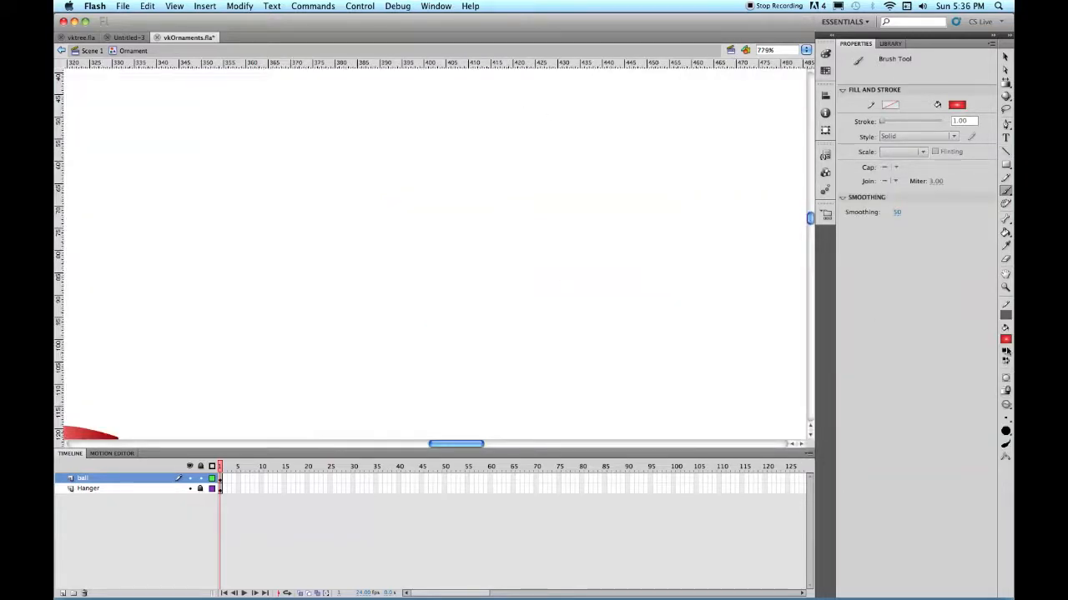
left_click(1007, 360)
left_click(1003, 416)
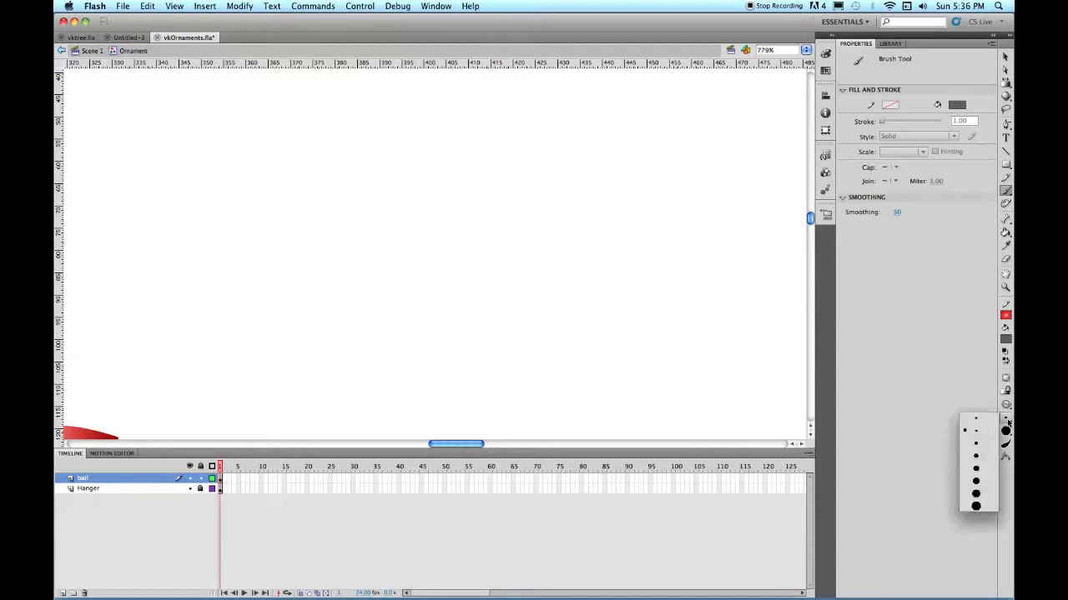
left_click(976, 469)
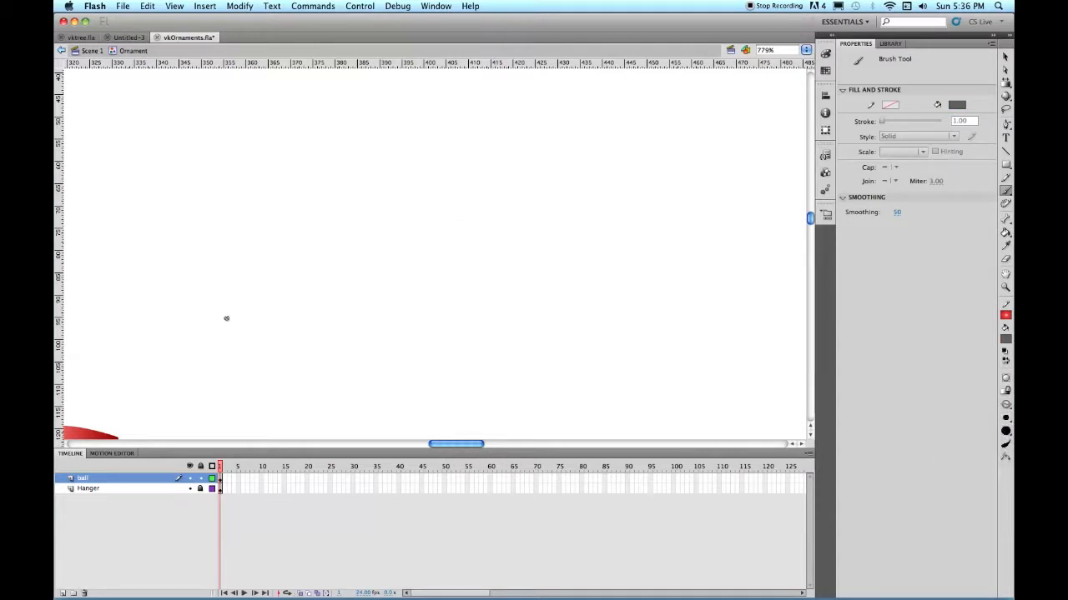
- Paint a curved dark gray hook about 22 by 39 px and place it on top of the ornament's hanger
mouse_move(131, 289)
left_mouse_down()
mouse_move(217, 281)
mouse_move(214, 332)
mouse_move(194, 366)
mouse_move(205, 420)
left_mouse_up()
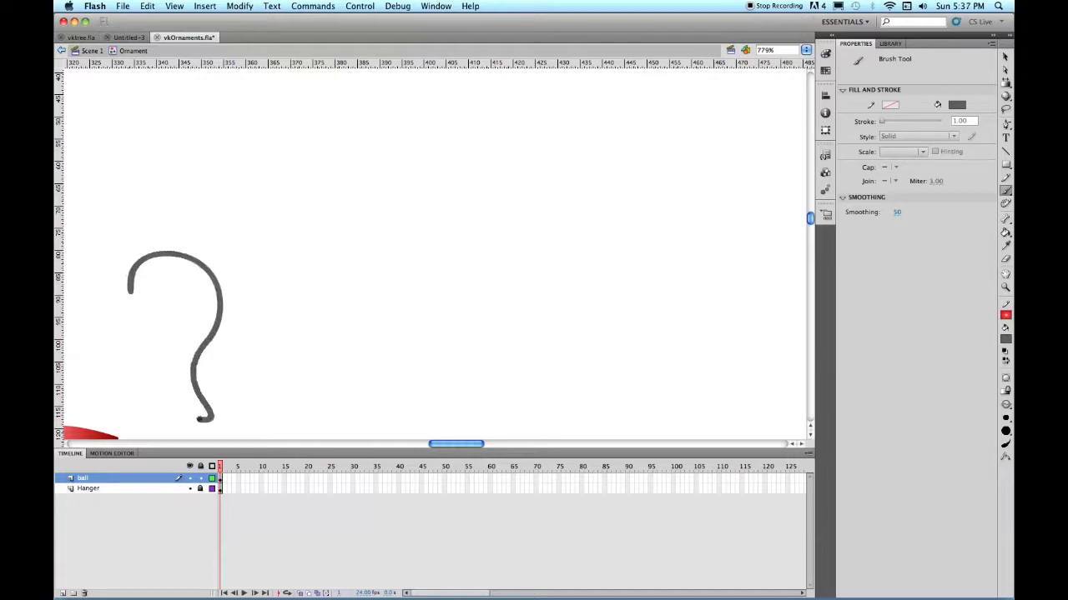
key("v")
mouse_move(456, 447)
left_mouse_down()
mouse_move(424, 444)
mouse_move(437, 444)
left_mouse_up()
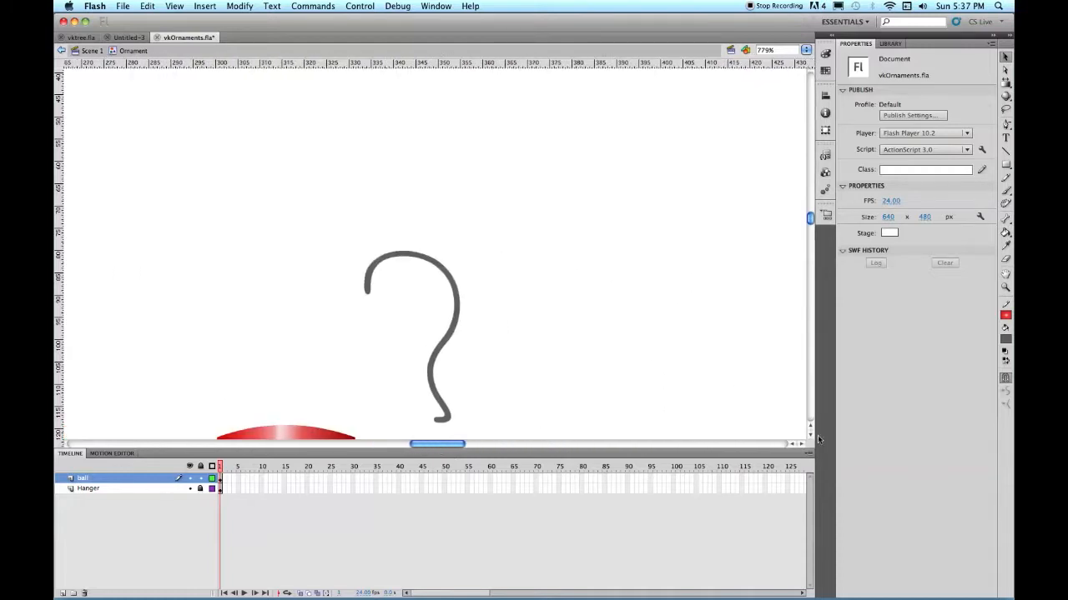
scroll(481, 253, "down", 5)
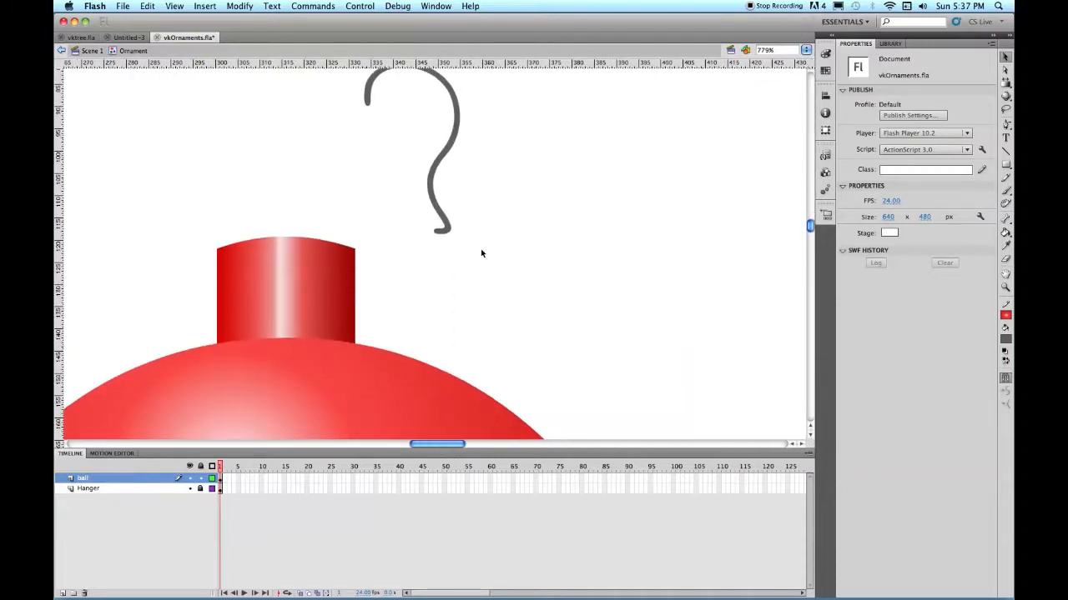
mouse_move(440, 158)
left_mouse_down()
mouse_move(352, 156)
mouse_move(462, 151)
mouse_move(315, 153)
mouse_move(298, 167)
left_mouse_up()
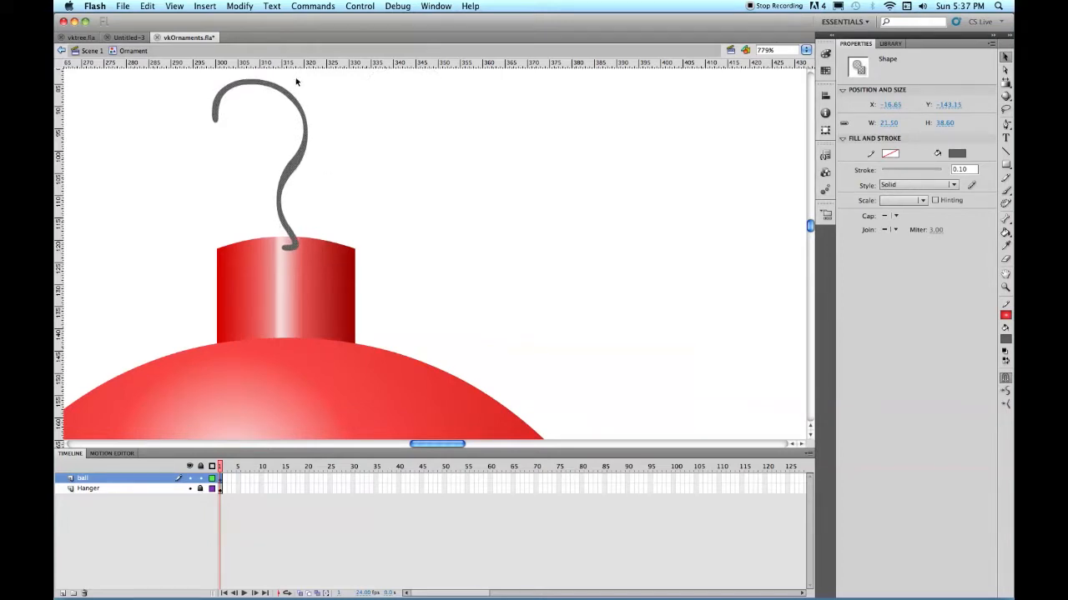
- Remove the painted hook from the ball layer
key("Delete")
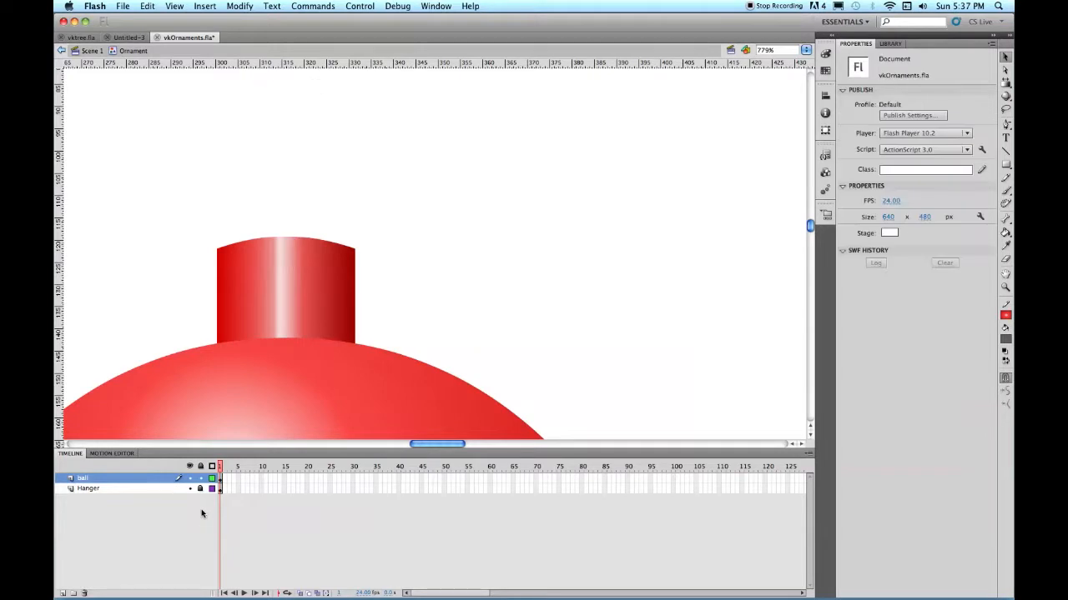
- Lock the ball layer and add a new layer named "hook" below the Hanger layer
left_click(201, 478)
left_click(63, 593)
left_click_drag(105, 481, 99, 517)
double_click(88, 498)
type("hi")
type("ok")
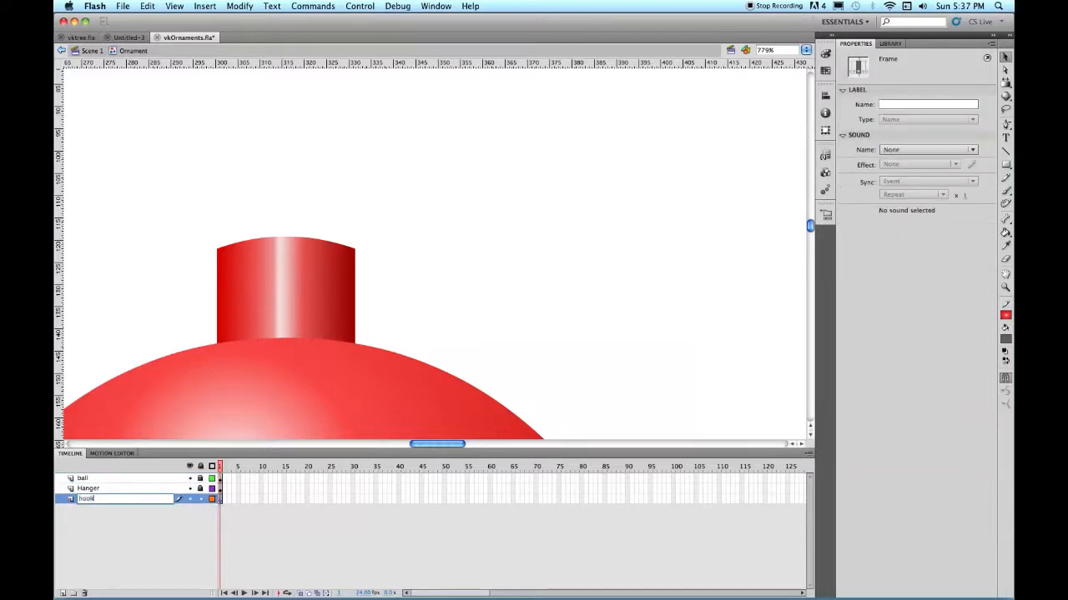
left_click(146, 522)
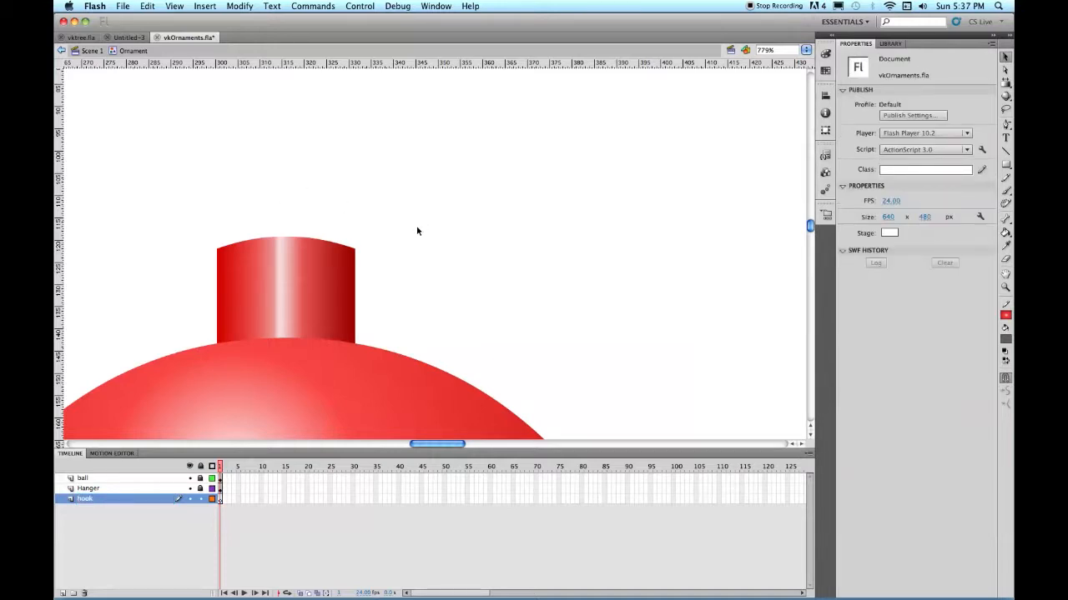
- Paste the removed hook in place on the hook layer and rotate it slightly clockwise with Free Transform
key("super+z")
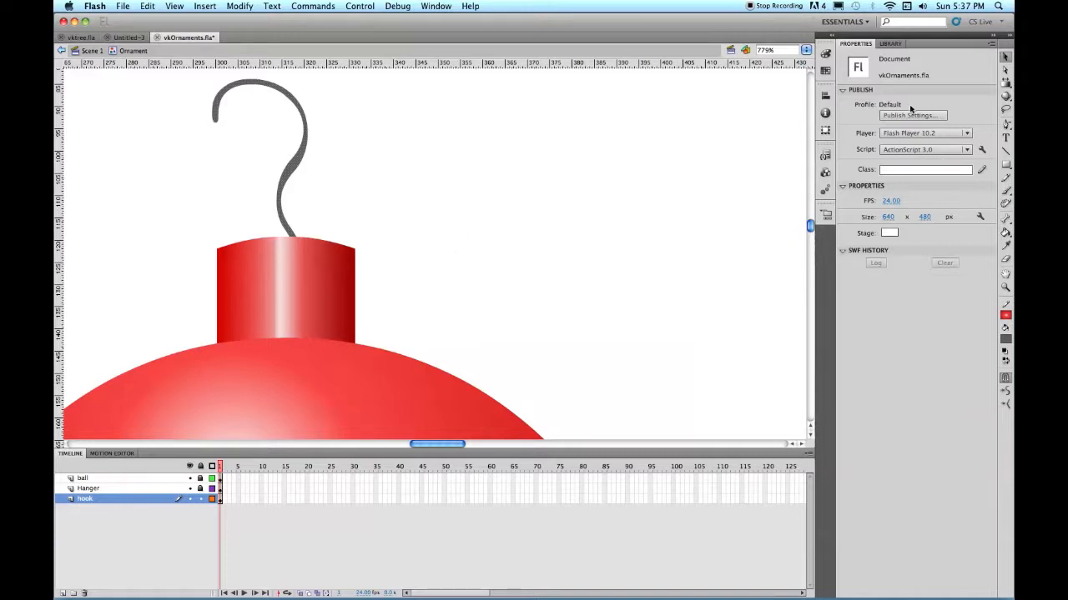
left_click(1005, 83)
left_click(972, 84)
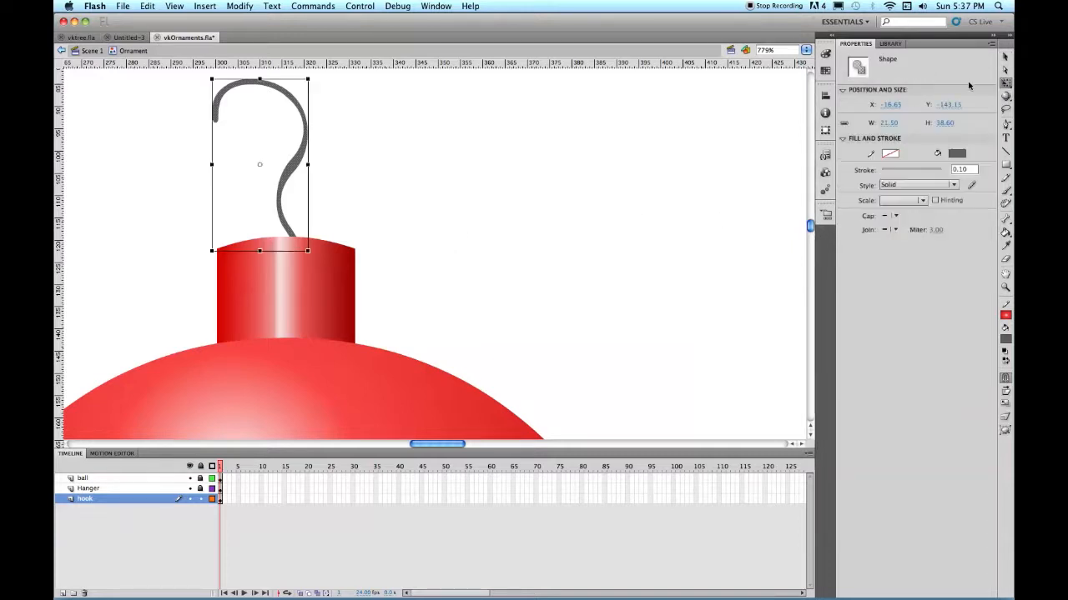
left_click(804, 51)
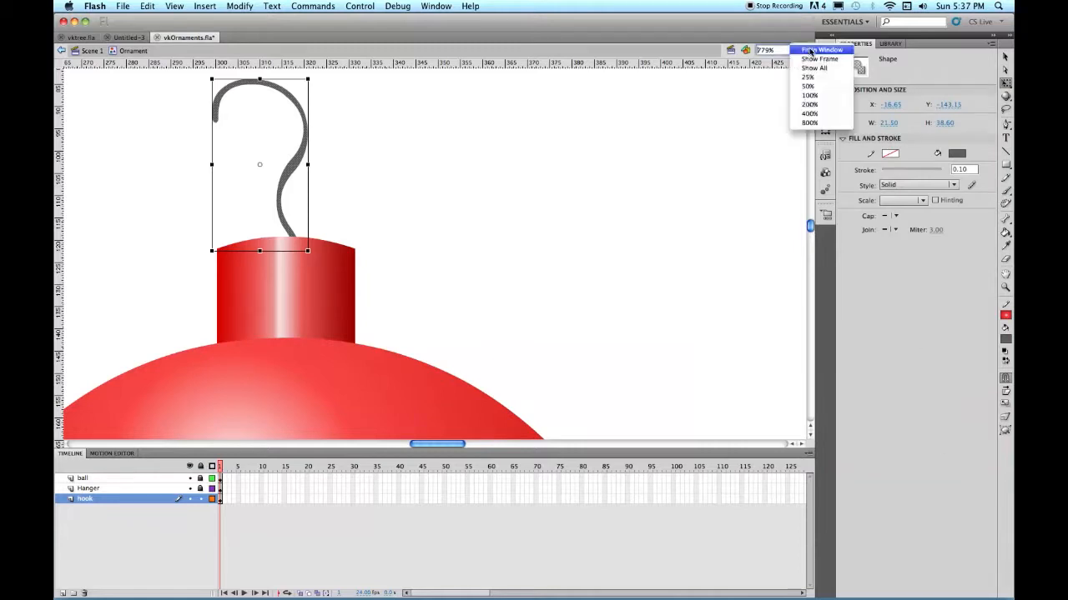
left_click(810, 52)
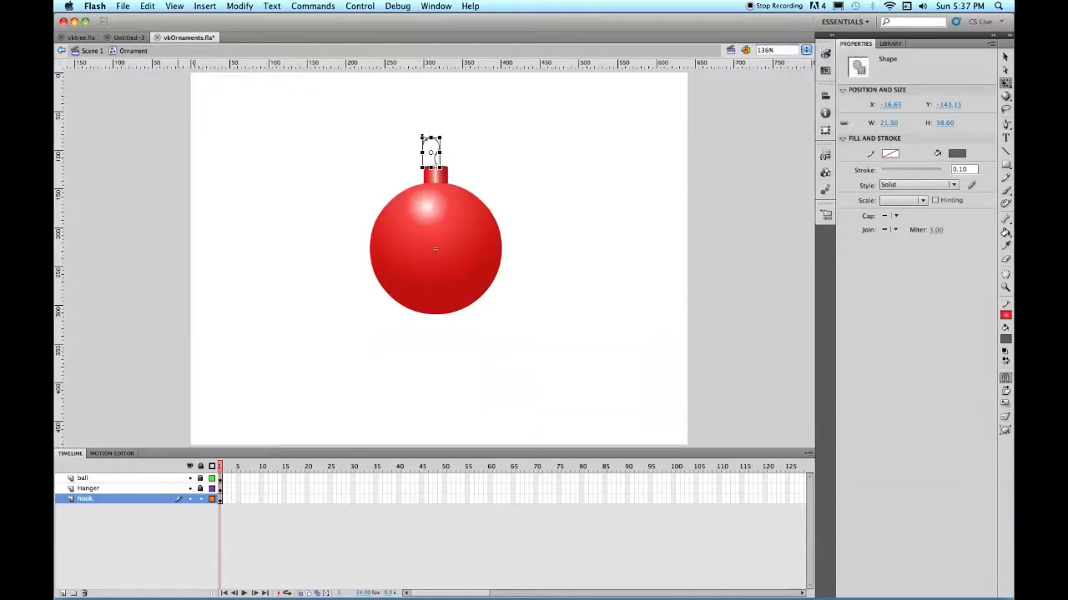
left_click_drag(444, 132, 450, 138)
left_click(504, 147)
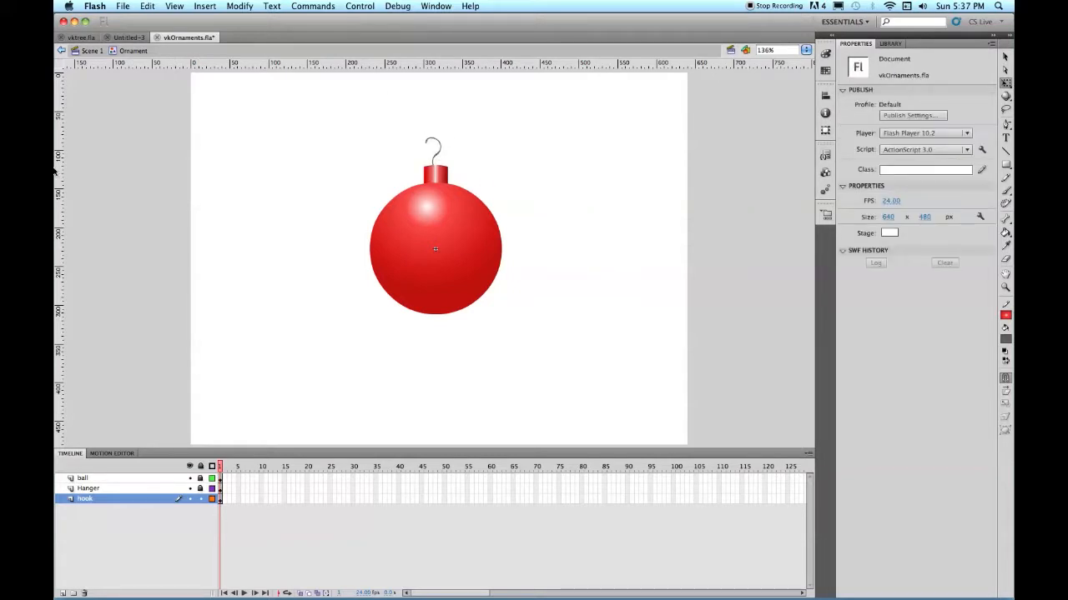
- Return to Scene 1, move the ornament instance horizontally to about X 227 and save the document
left_click(92, 51)
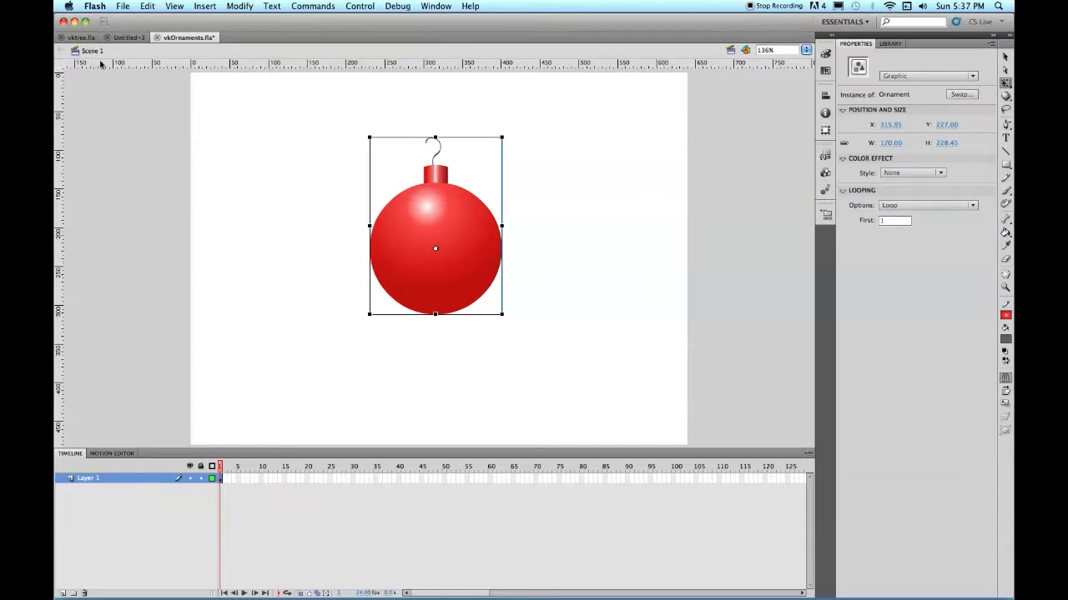
left_click(674, 204)
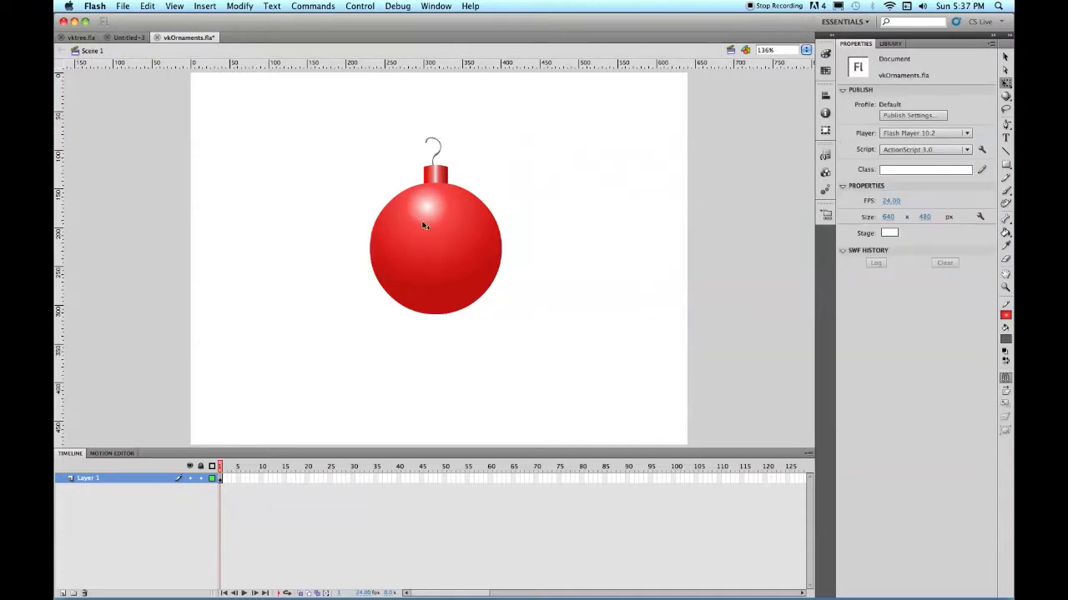
left_click_drag(434, 231, 369, 226)
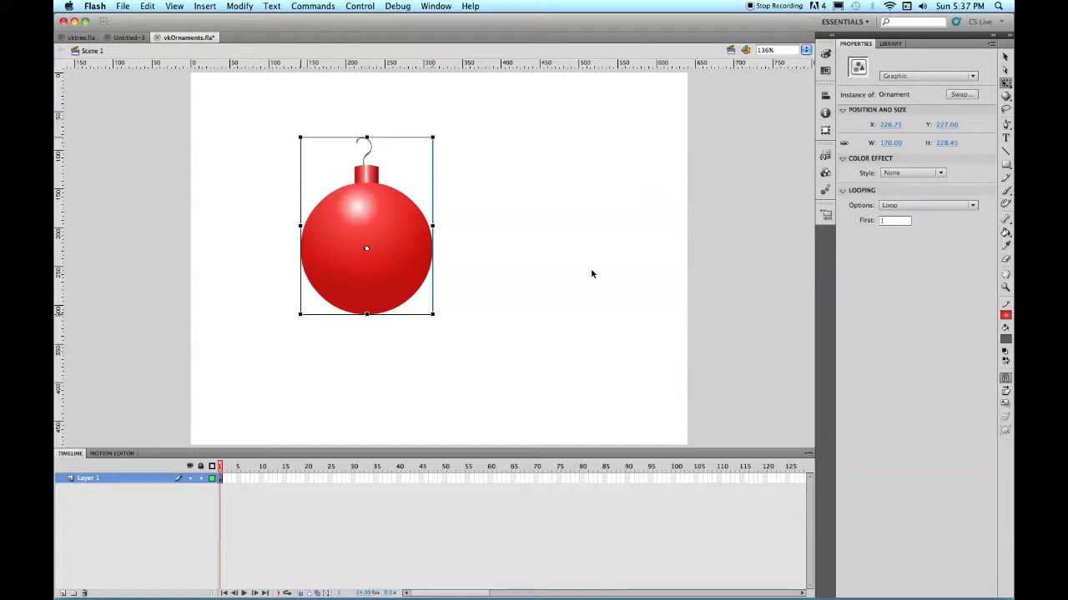
key("super+s")
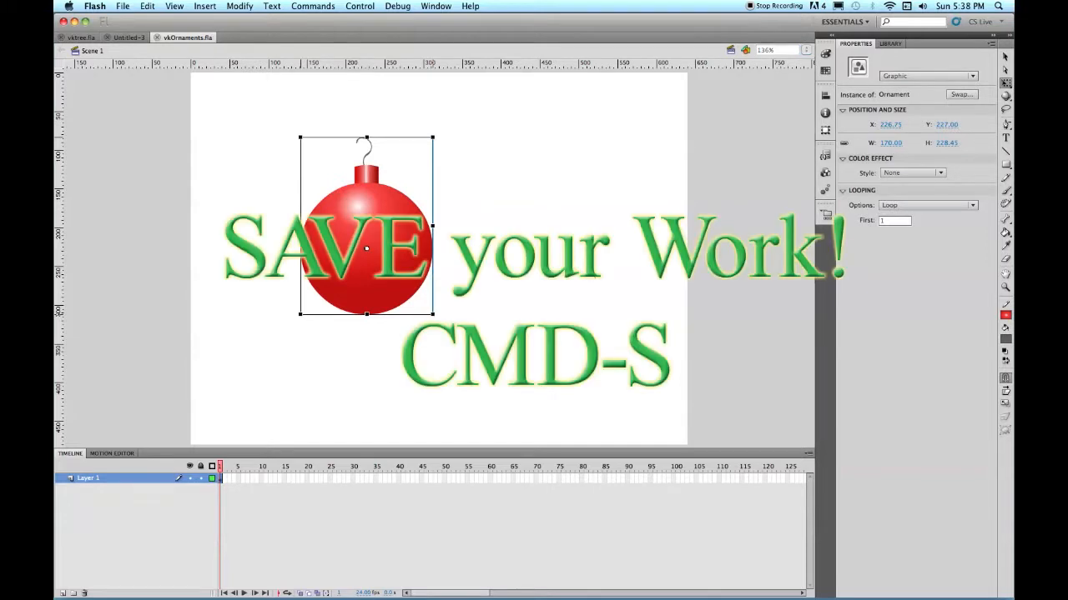